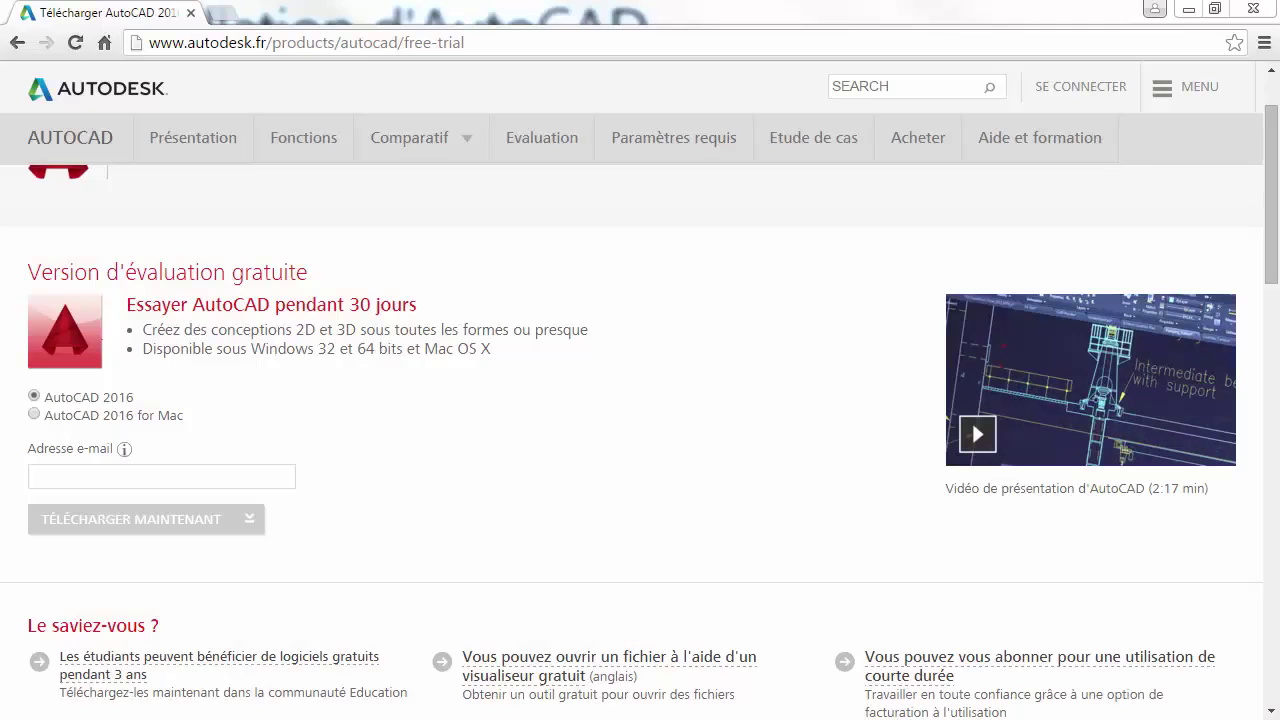
Run the Setup application in the AutoCAD_2016_French_Win_64bit_dlm folder as administrator and clear the folder window out of the way
left_click_drag(0, 66, 433, 58)
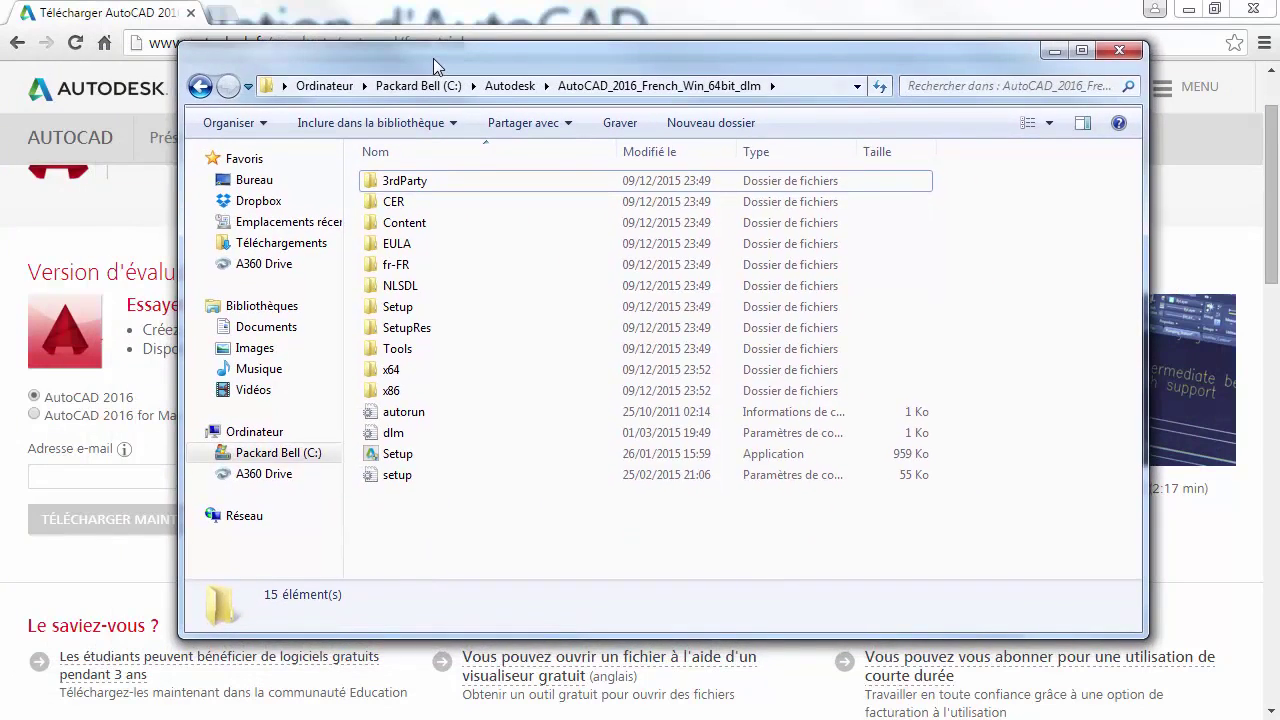
left_click(385, 458)
right_click(384, 460)
left_click(424, 501)
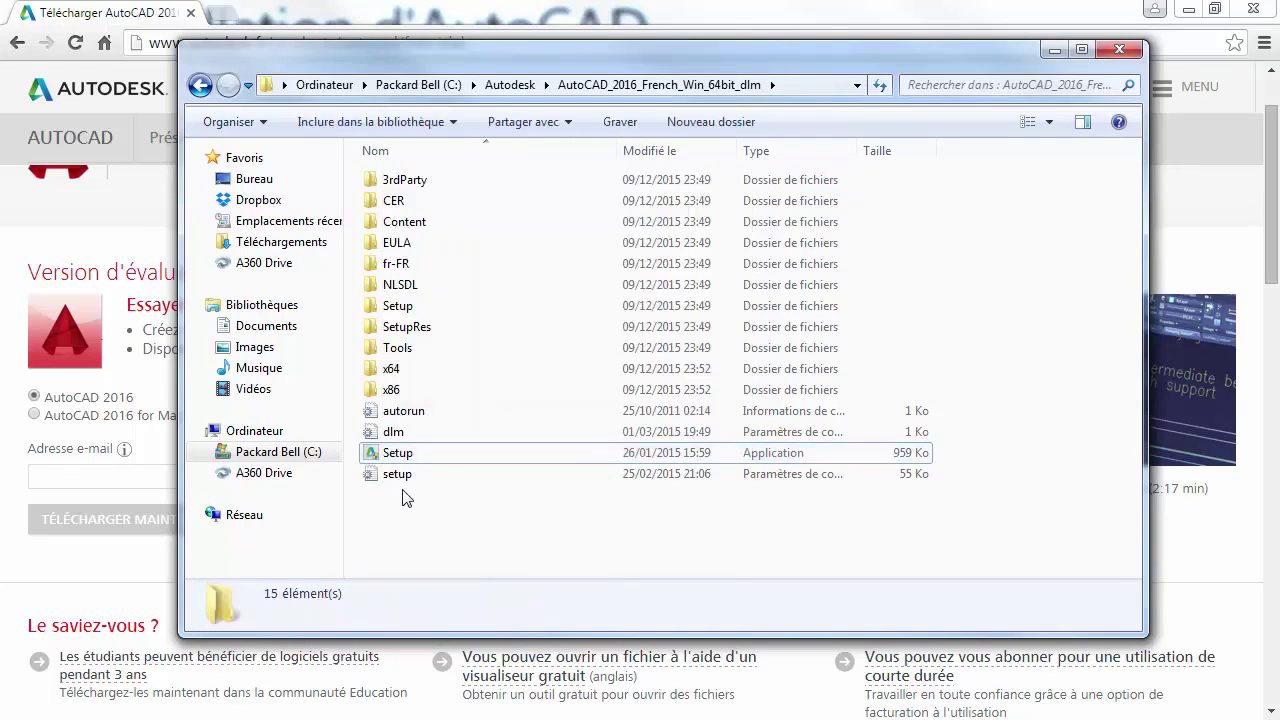
right_click(392, 462)
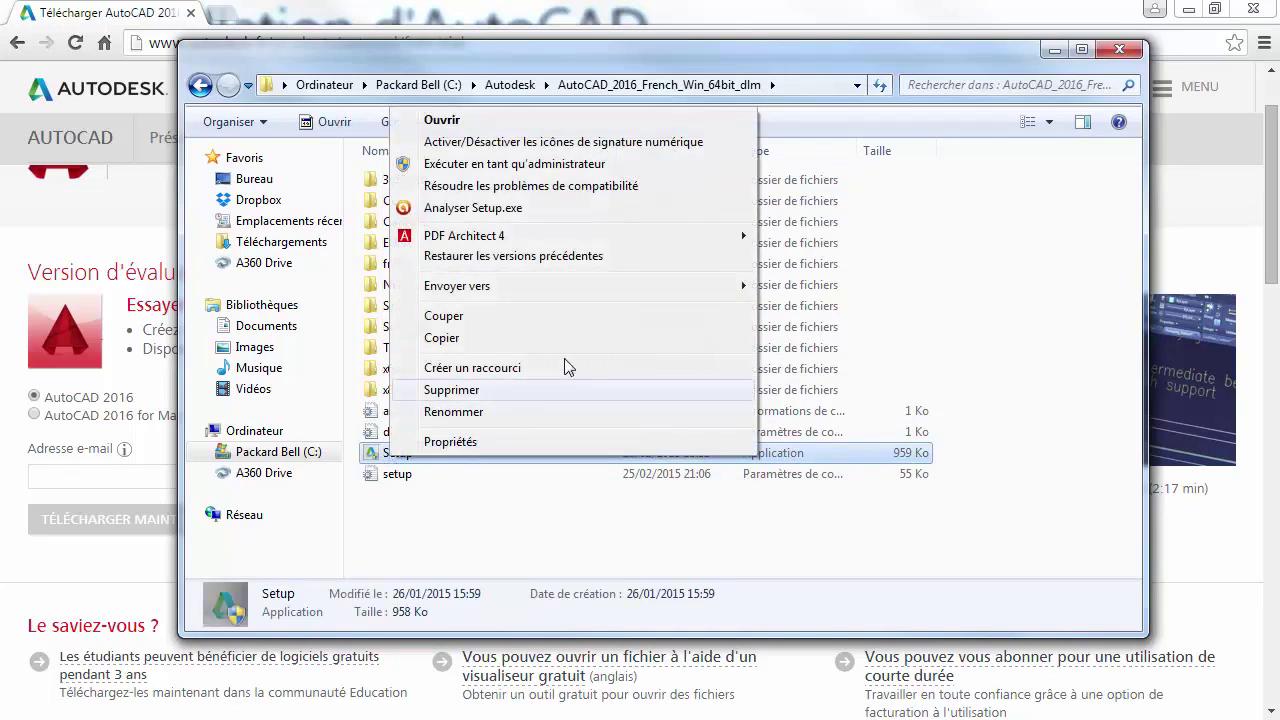
left_click(474, 165)
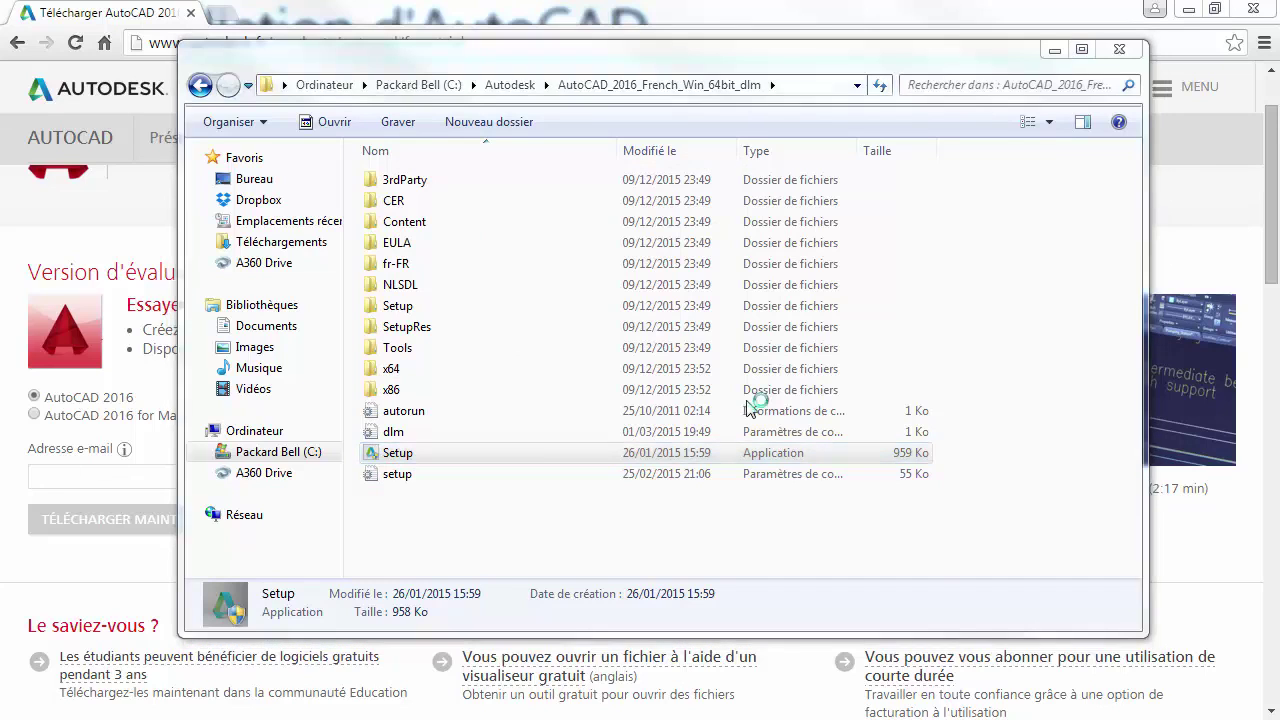
left_click(1055, 49)
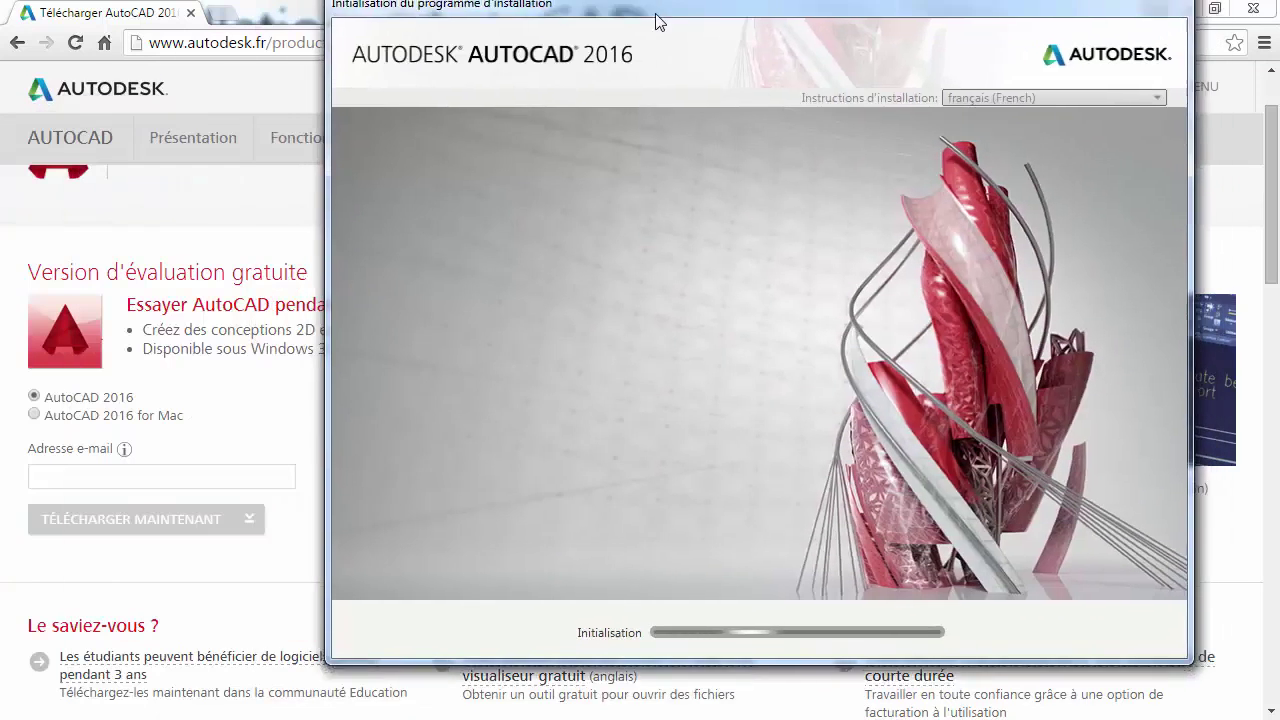
left_click_drag(657, 18, 562, 48)
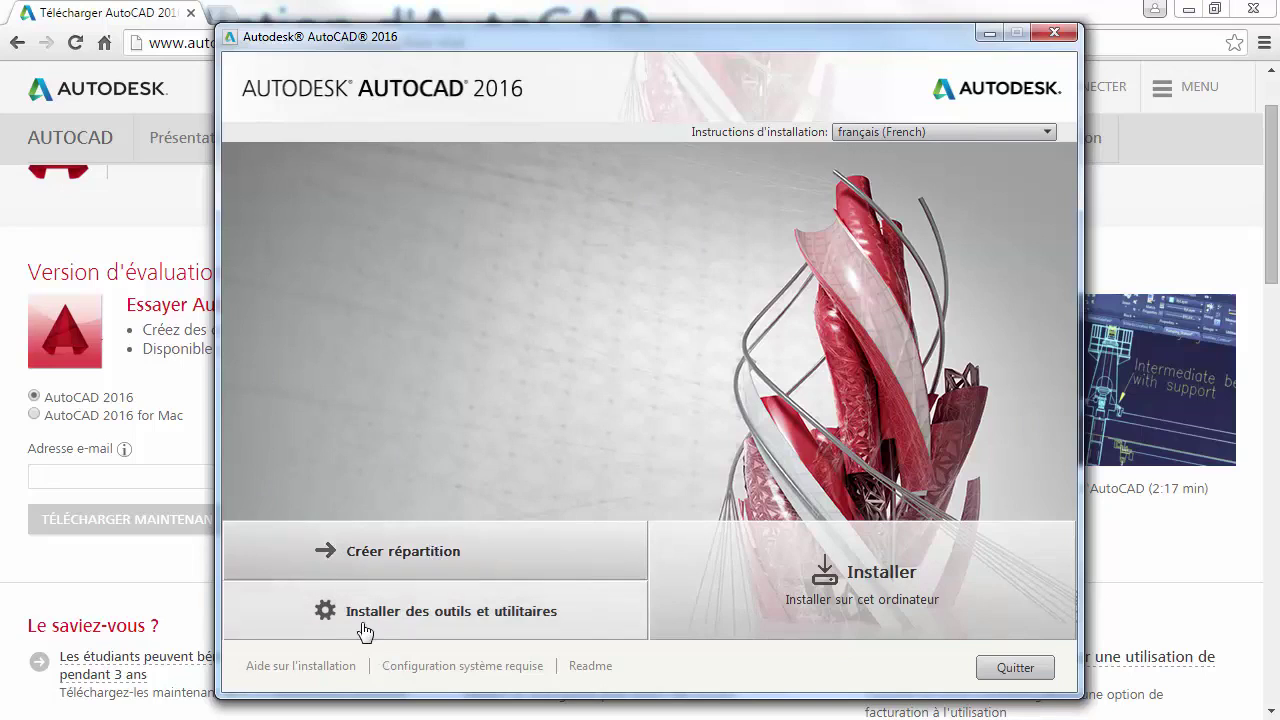
Start the installation on this computer and accept the licence agreement for France
left_click(855, 585)
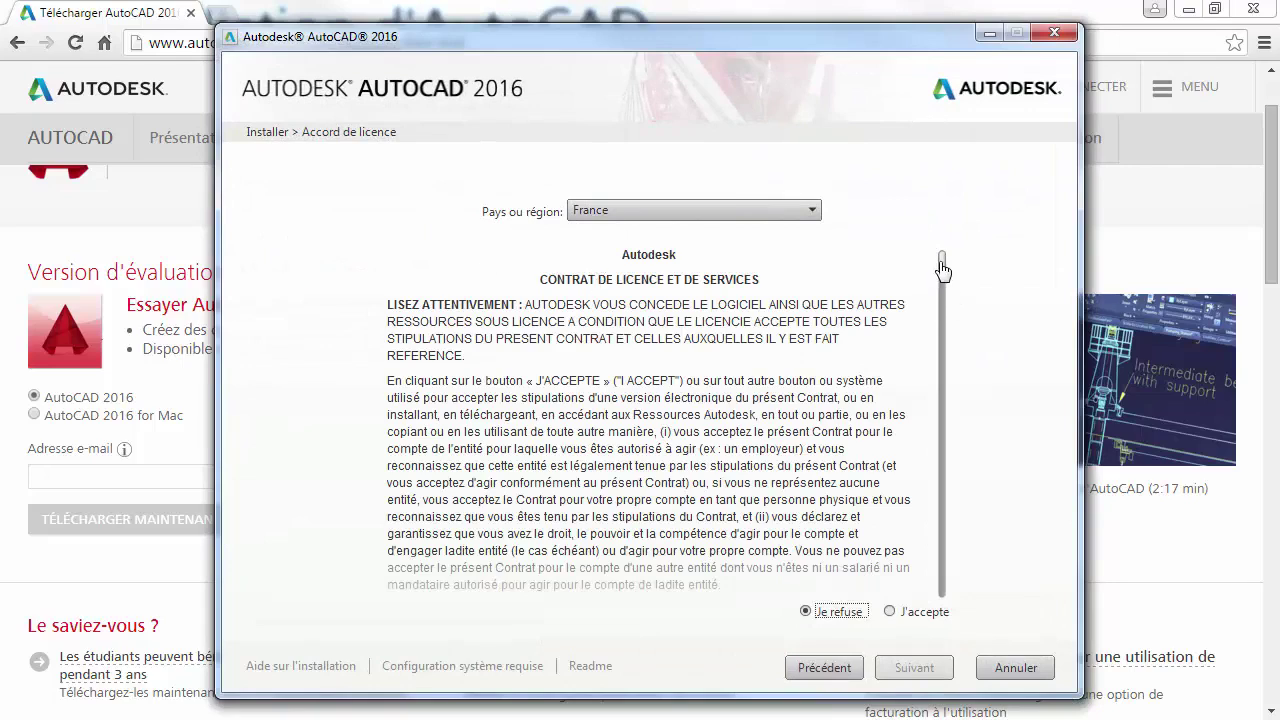
left_click_drag(942, 268, 945, 600)
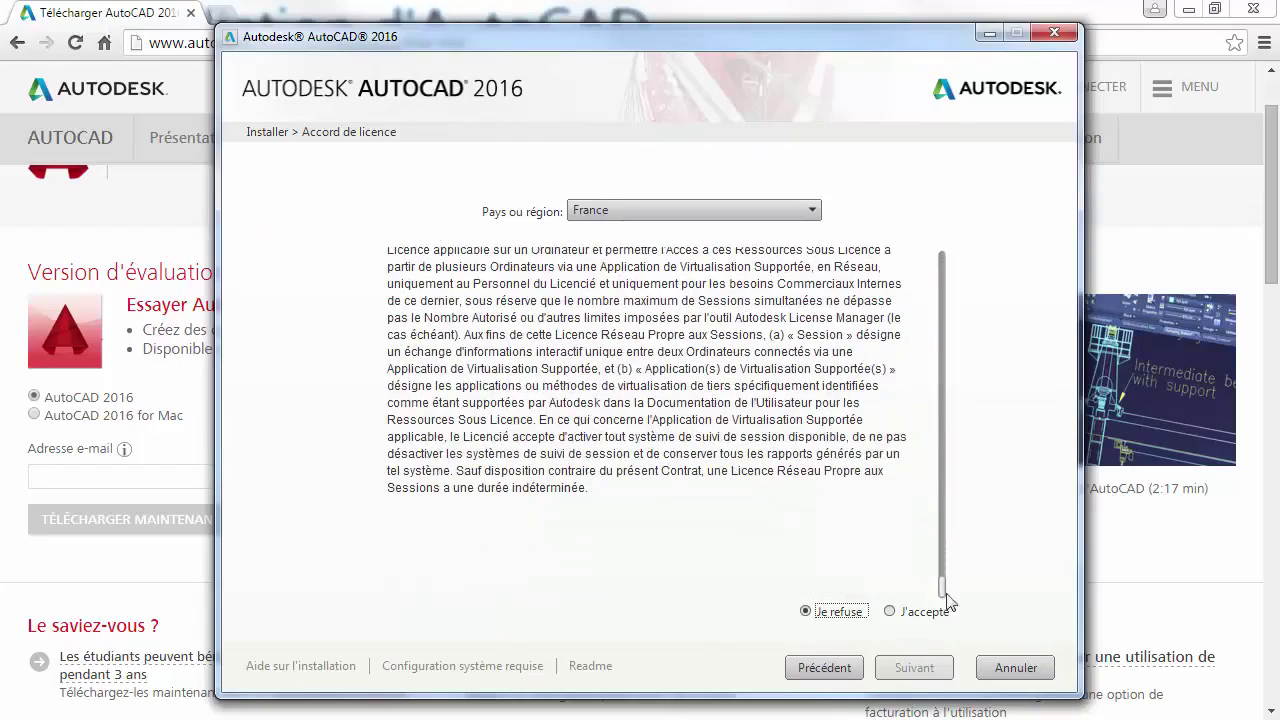
left_click(912, 620)
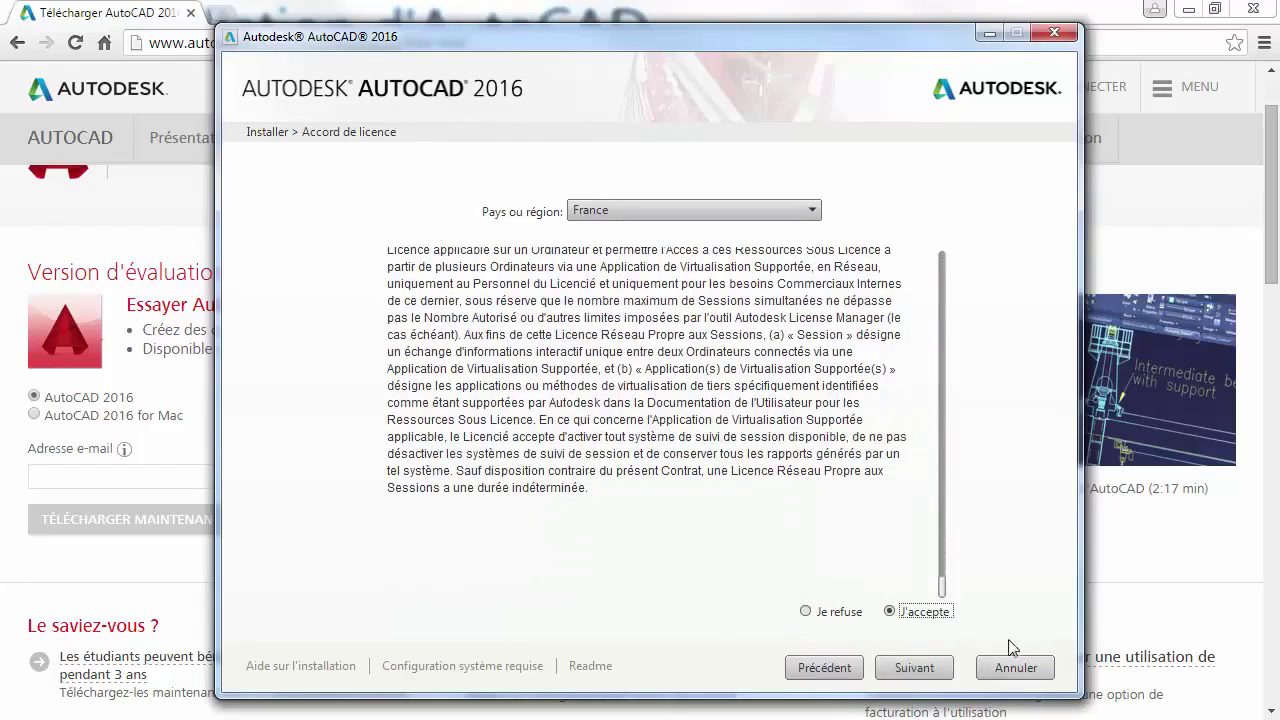
left_click(905, 670)
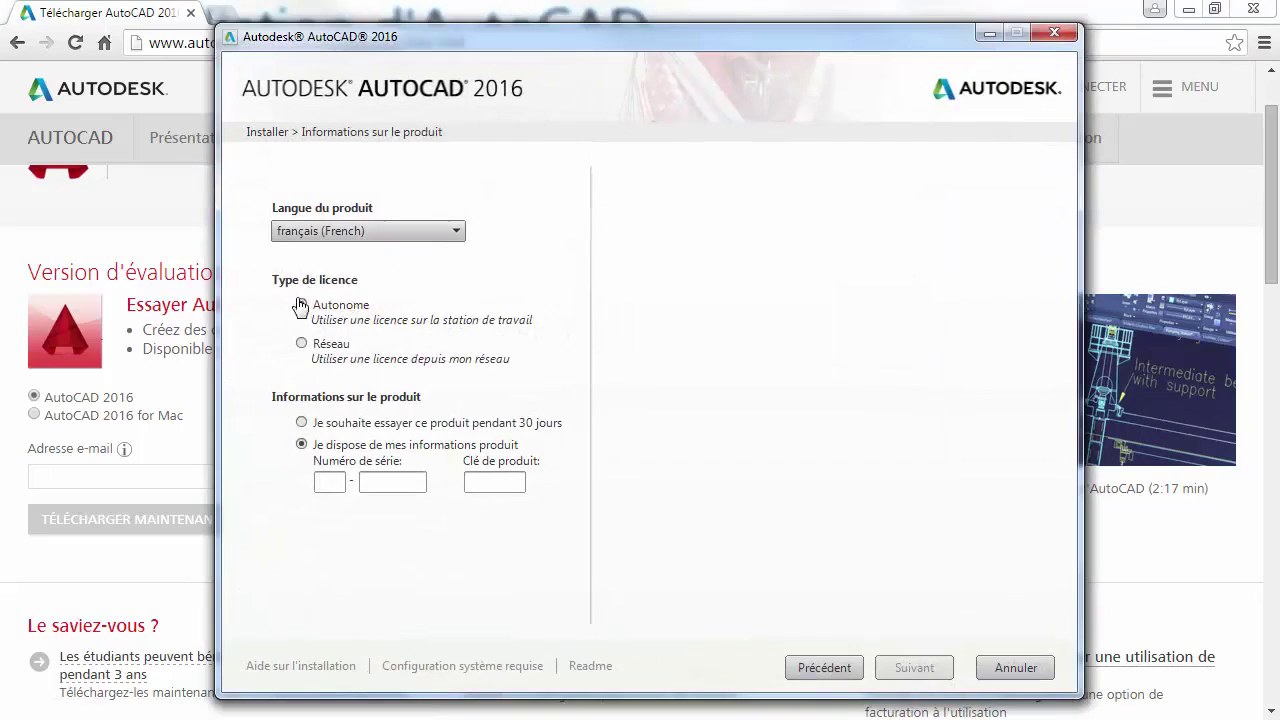
Choose the standalone (Autonome) licence type with the 30-day trial option and continue to the installation configuration
left_click(443, 233)
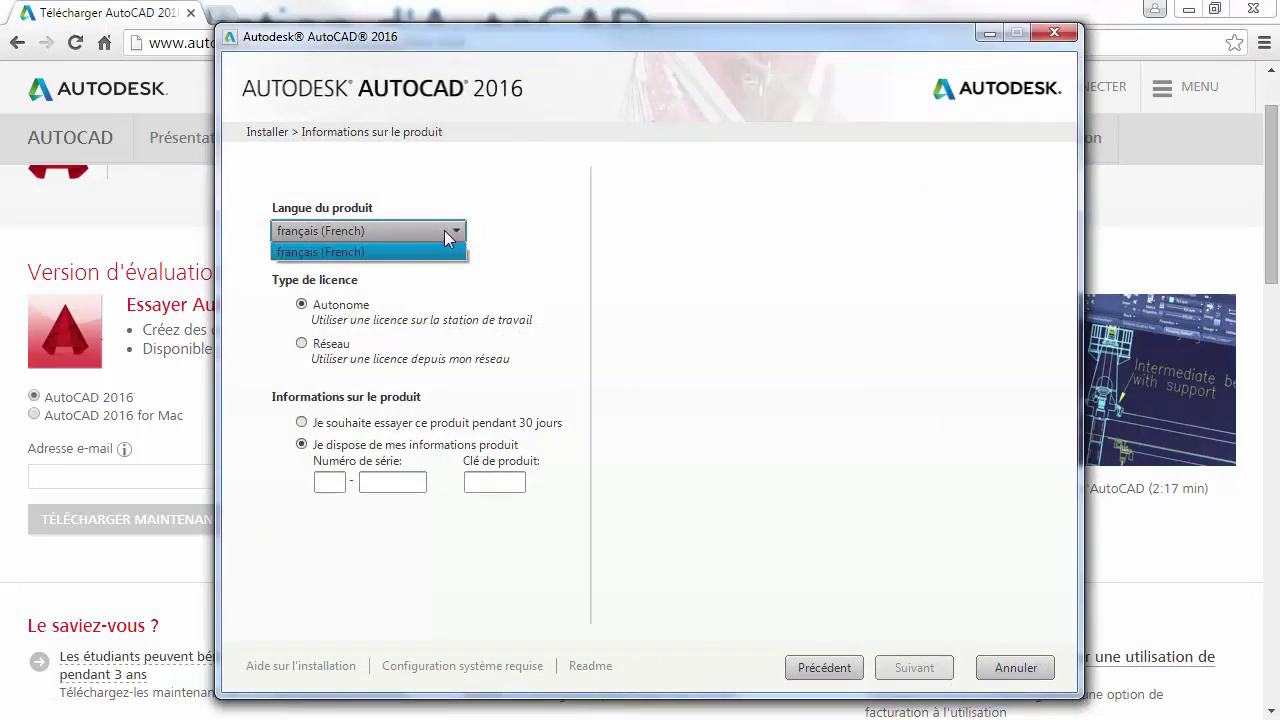
left_click(444, 231)
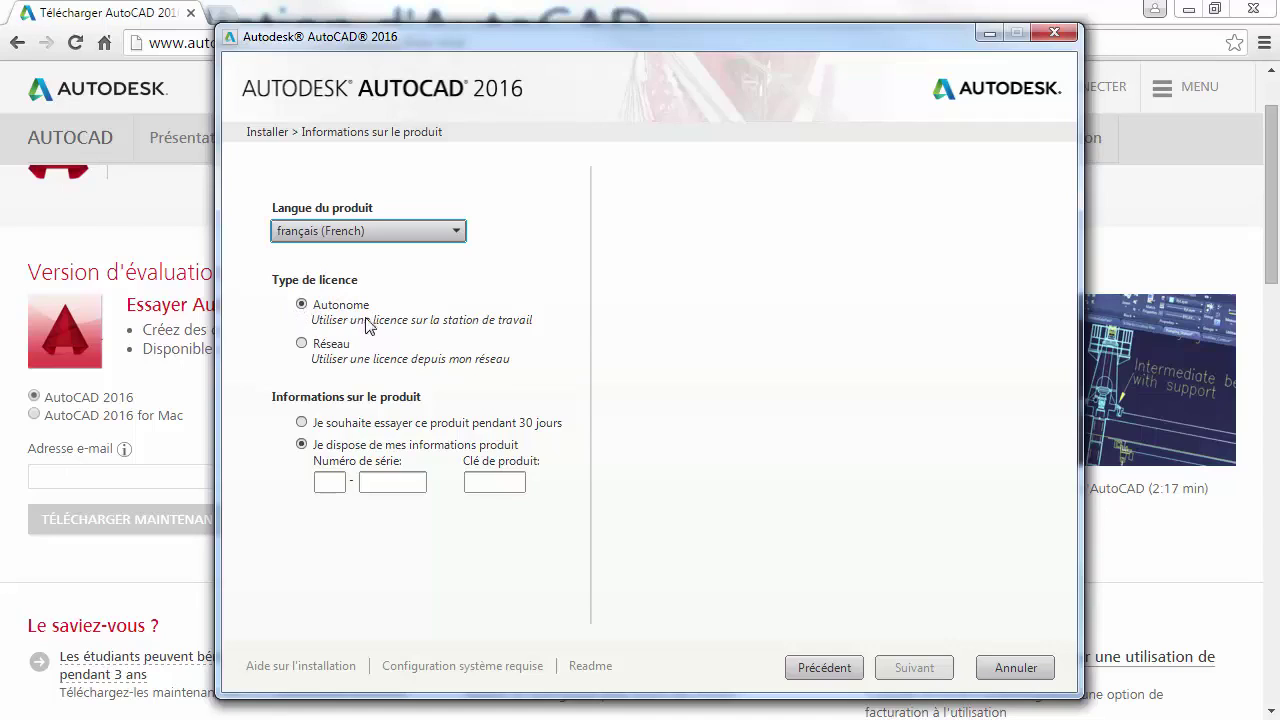
left_click(301, 349)
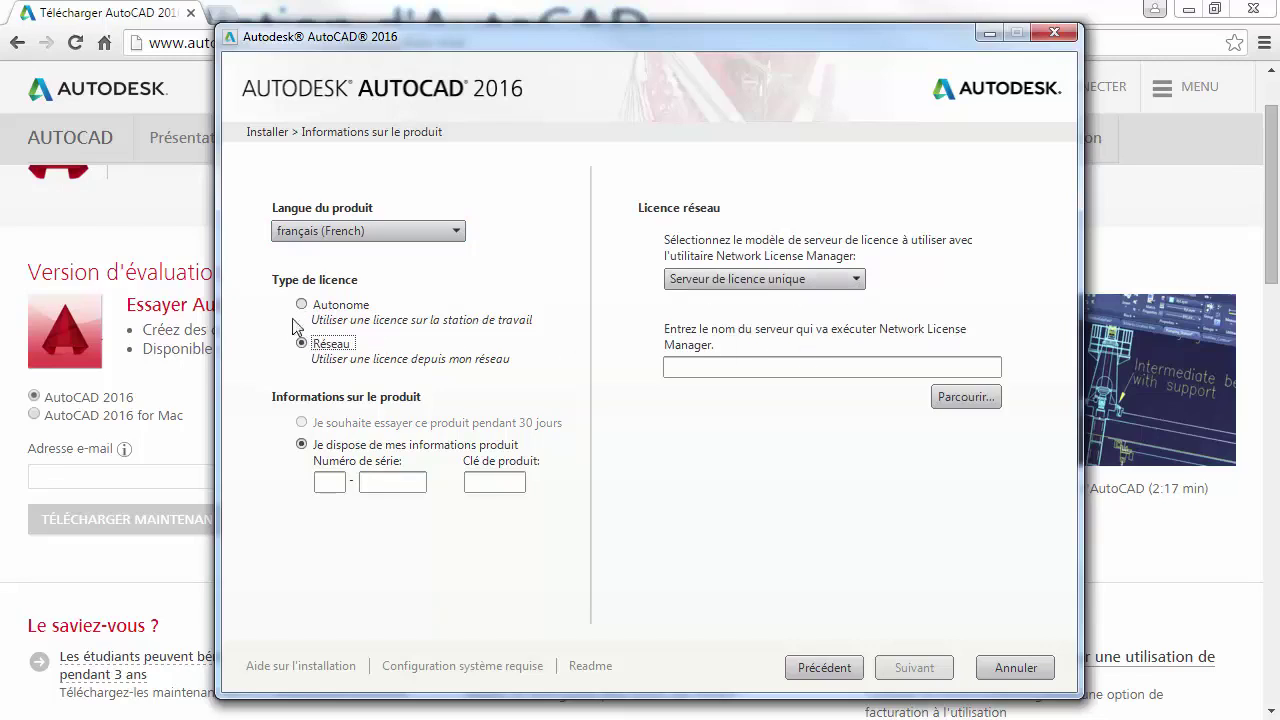
left_click(301, 305)
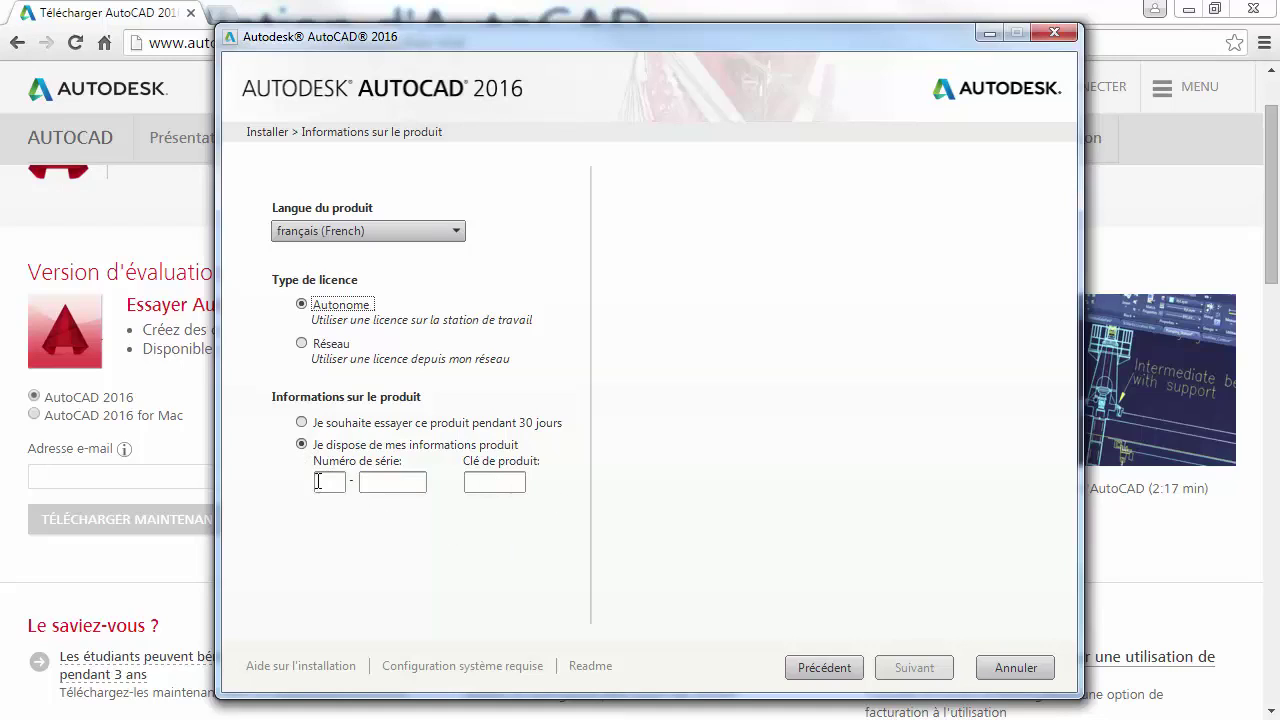
left_click(323, 482)
left_click(302, 424)
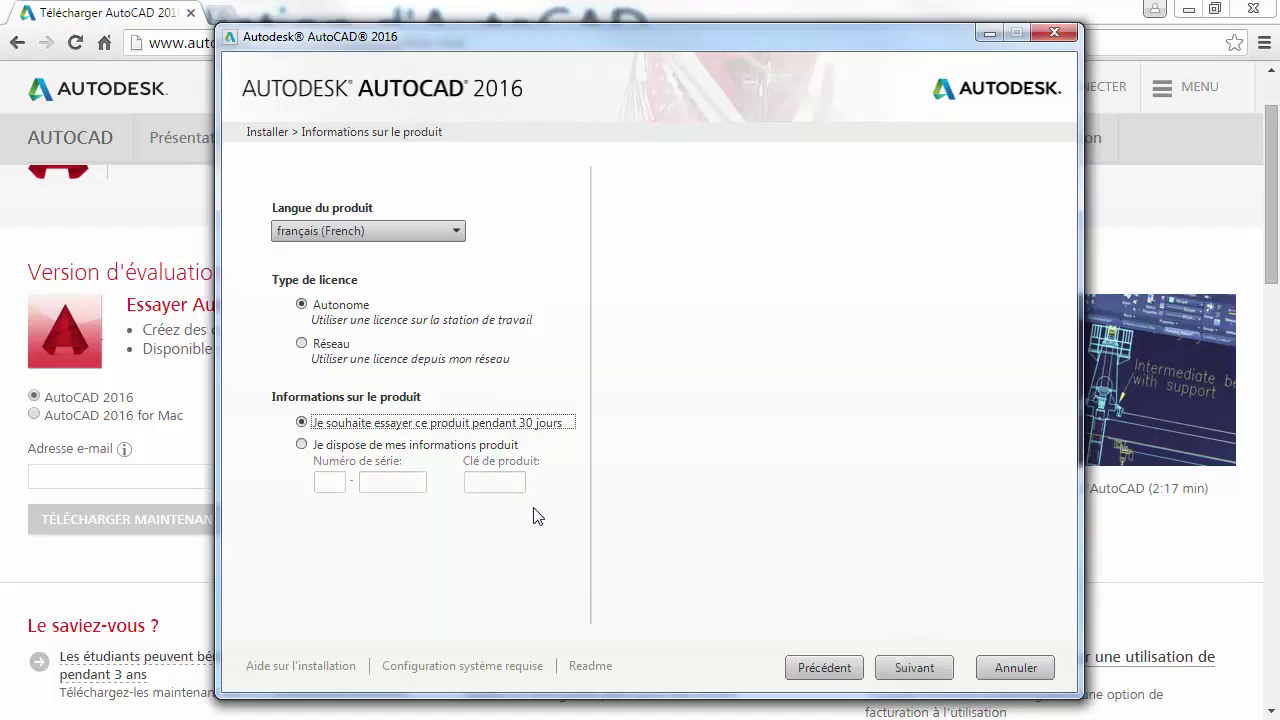
left_click(903, 668)
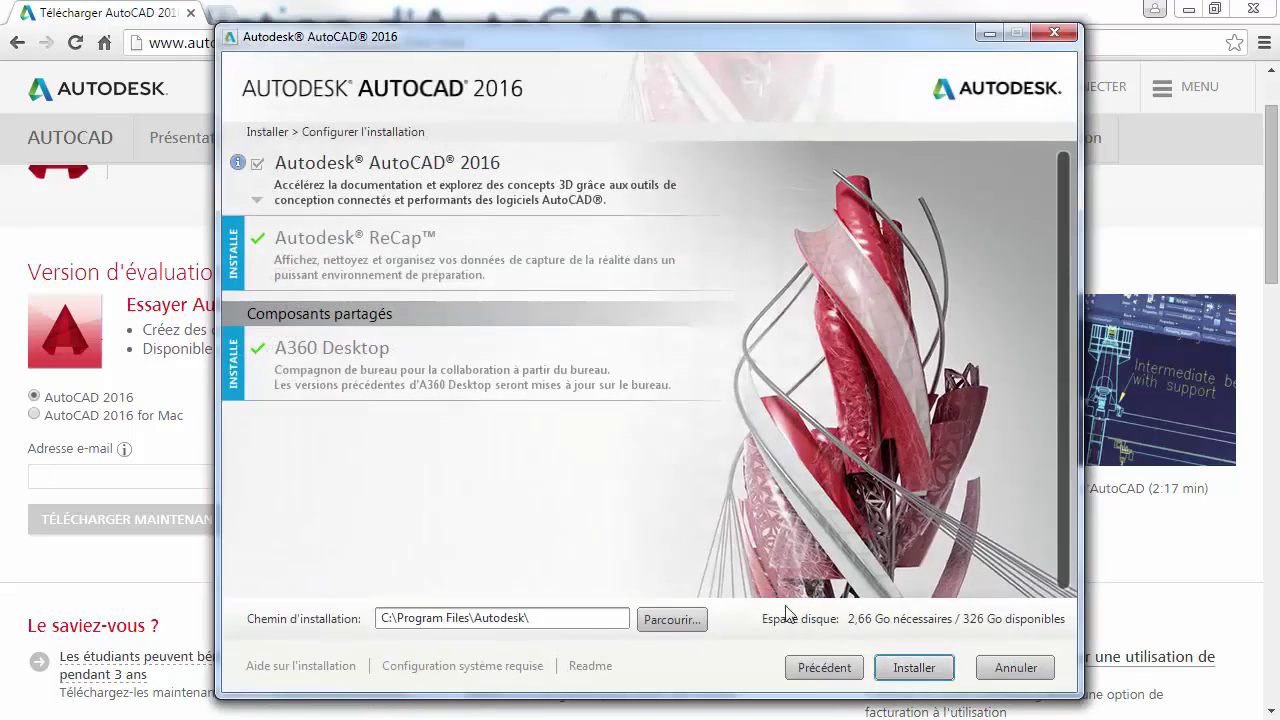
Examine the AutoCAD 2016 subcomponents and the custom installation features, keeping the installation type on Par défaut
left_click_drag(435, 45, 438, 21)
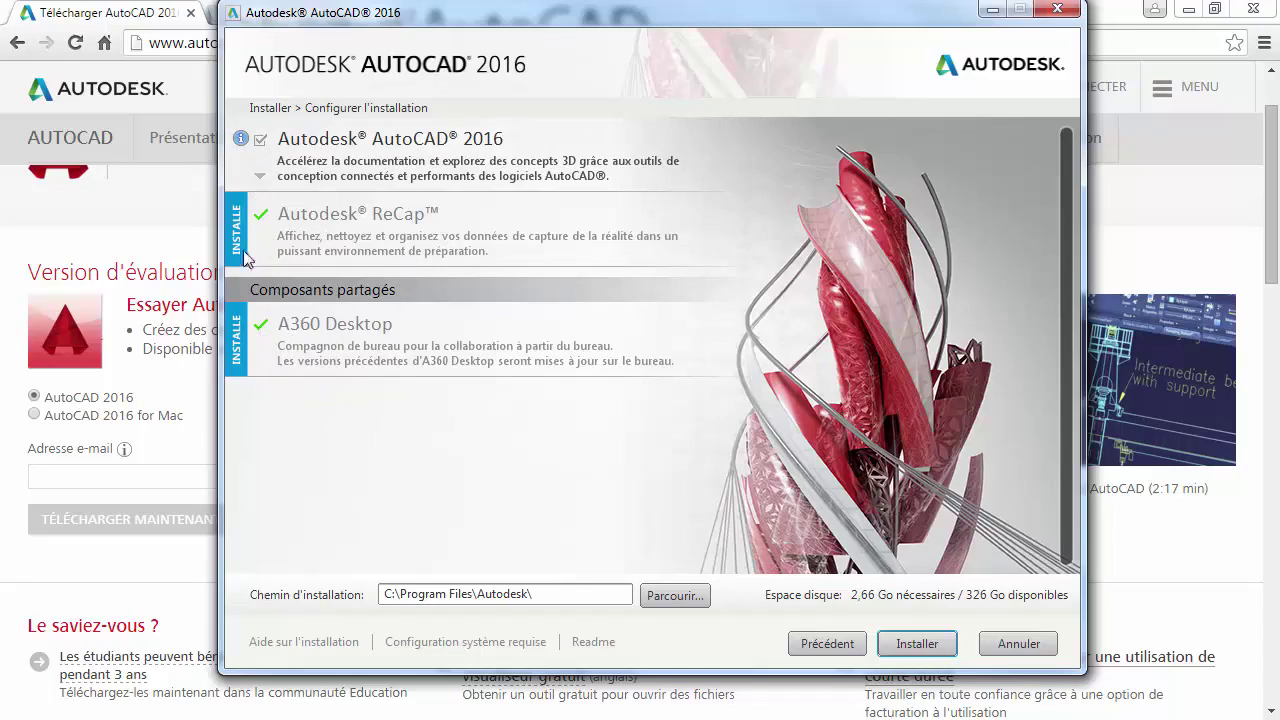
left_click(260, 180)
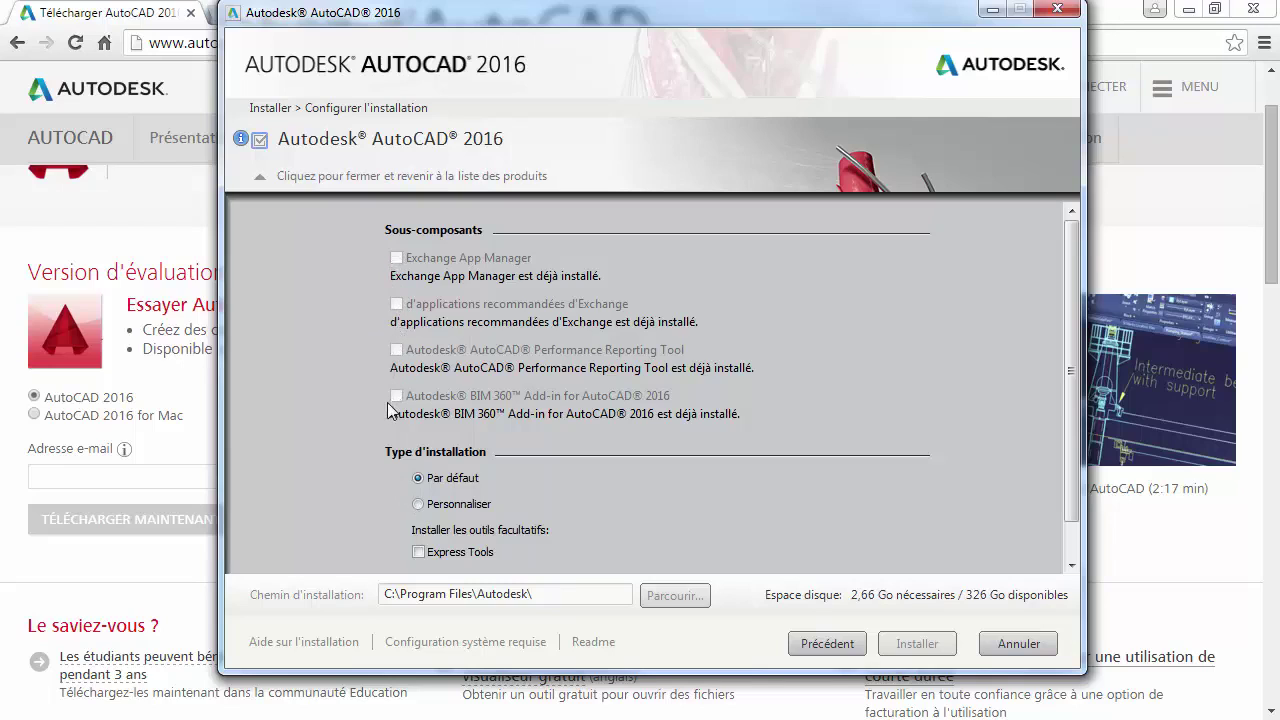
scroll(1073, 325, "down", 1)
scroll(1073, 325, "down", 3)
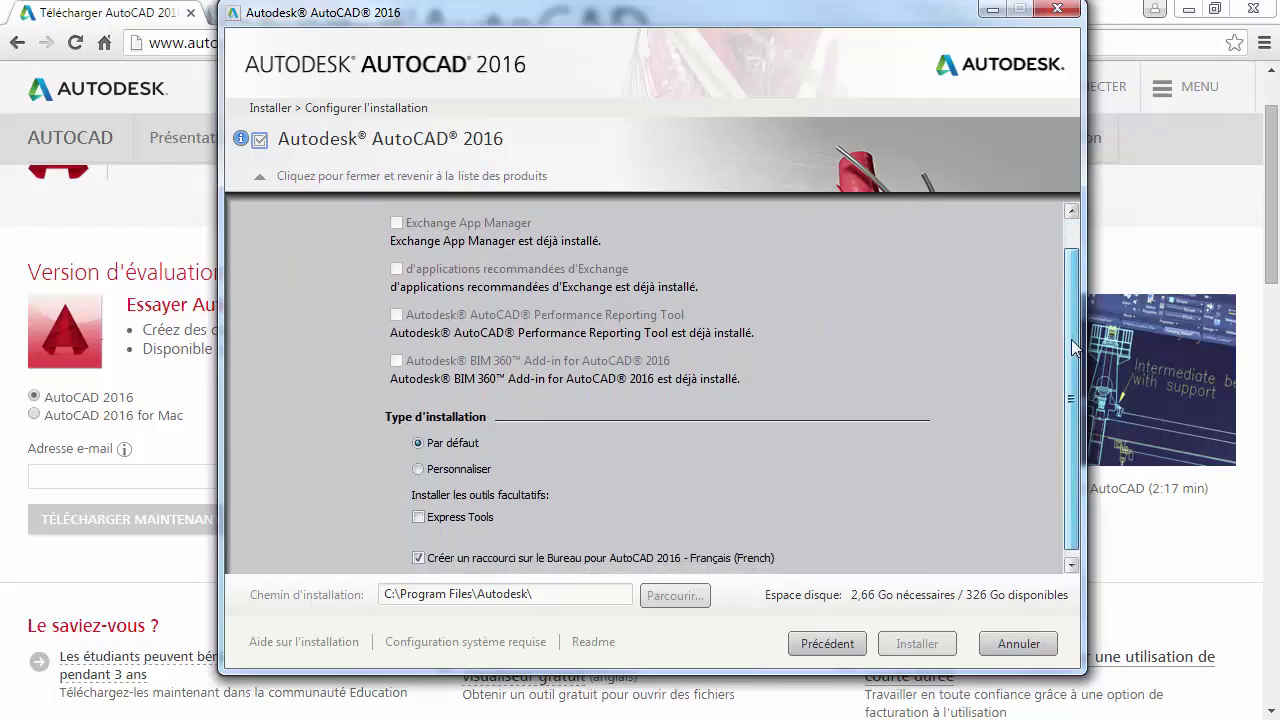
left_click(421, 463)
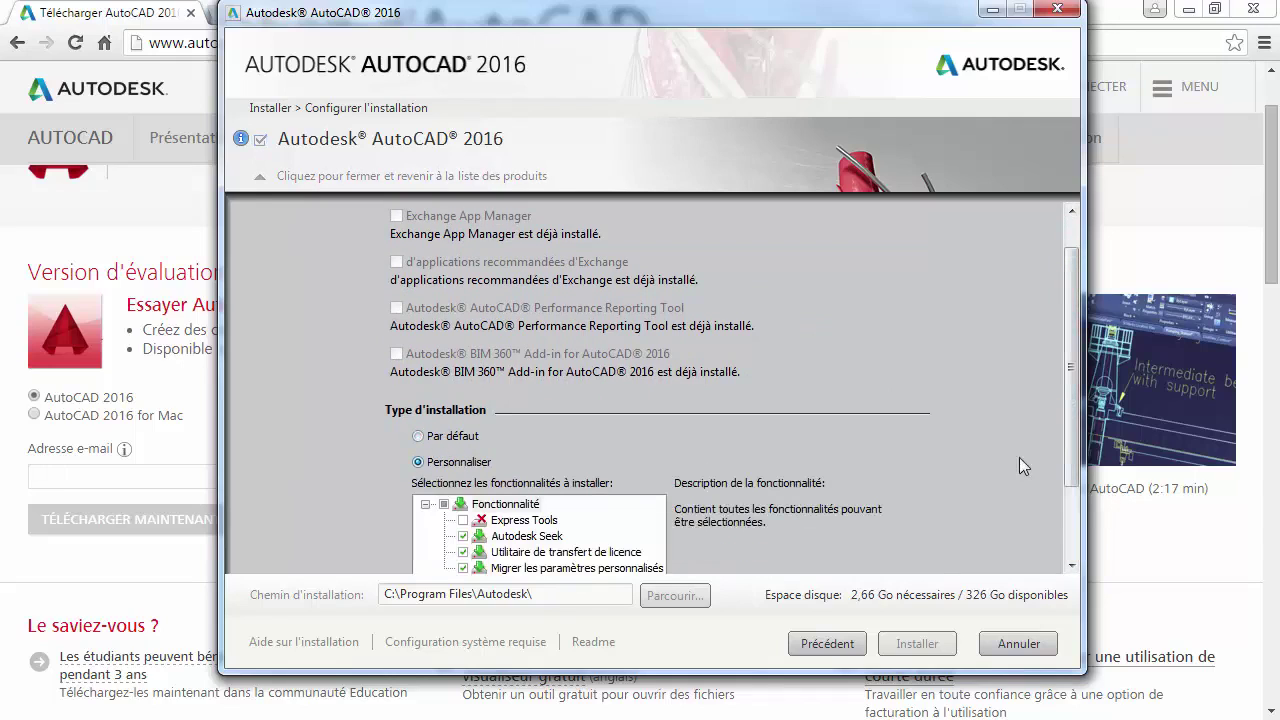
scroll(1077, 440, "down", 3)
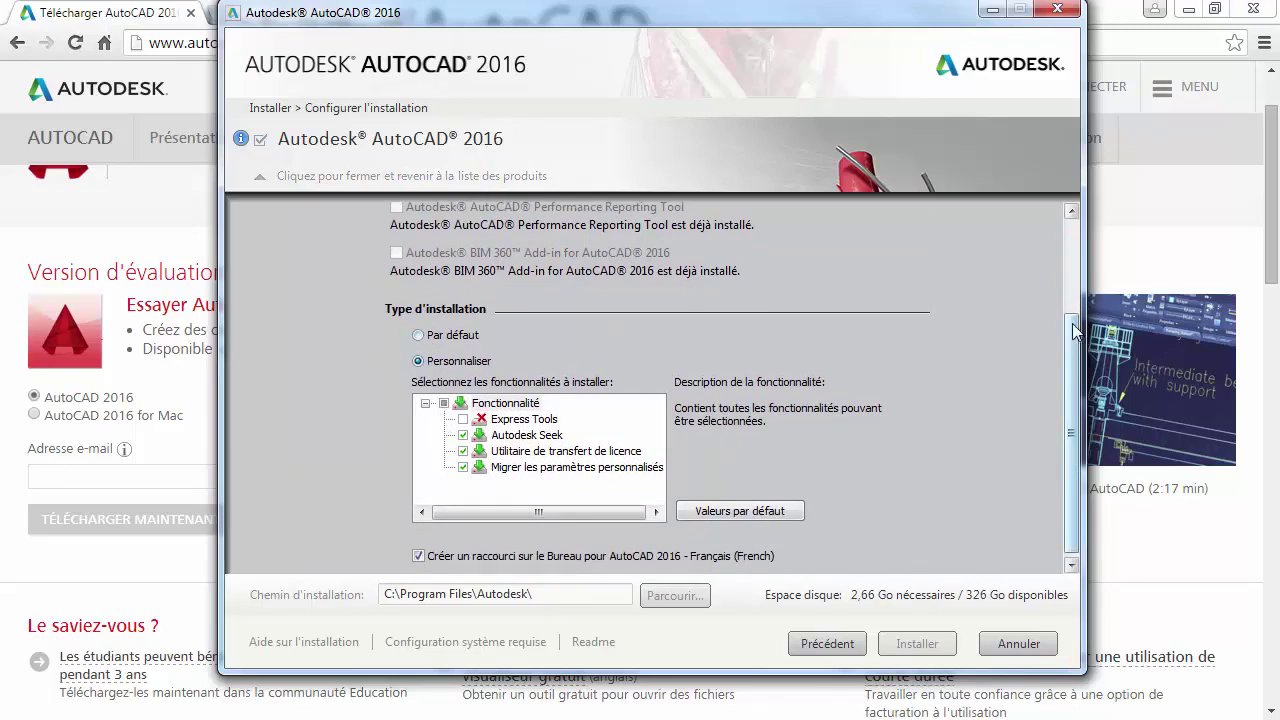
left_click_drag(1075, 332, 1075, 362)
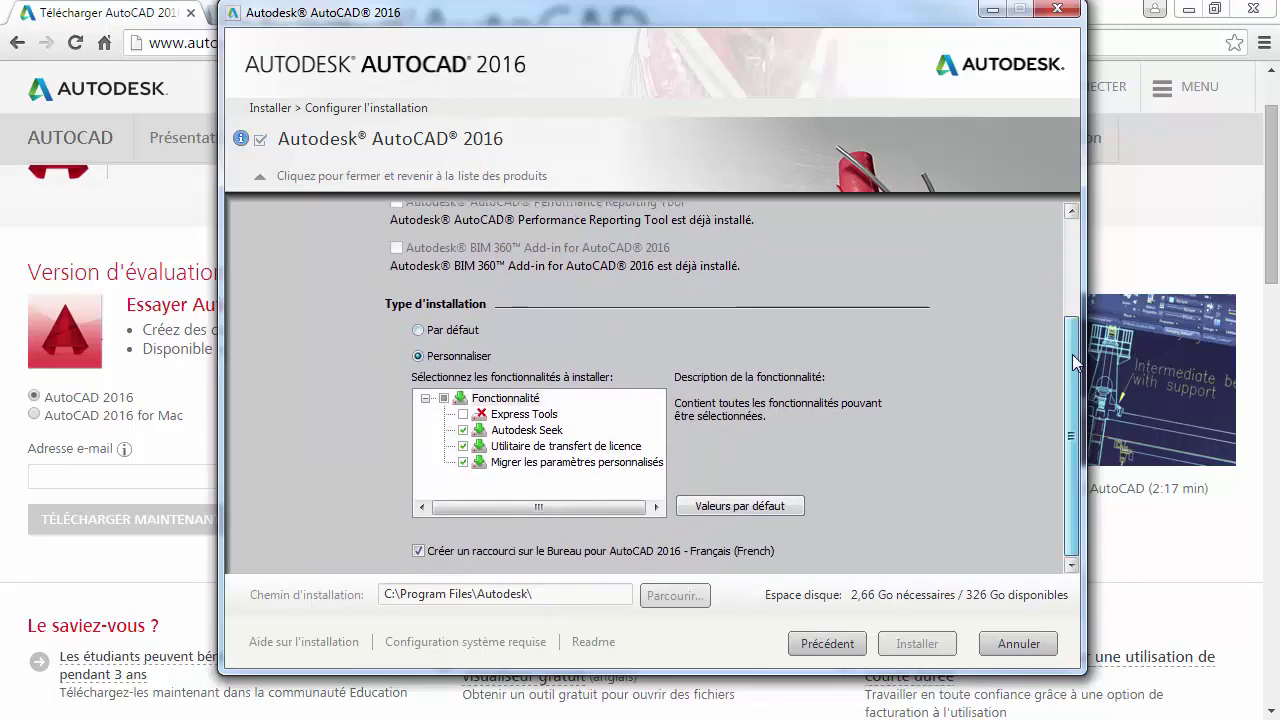
left_click(418, 331)
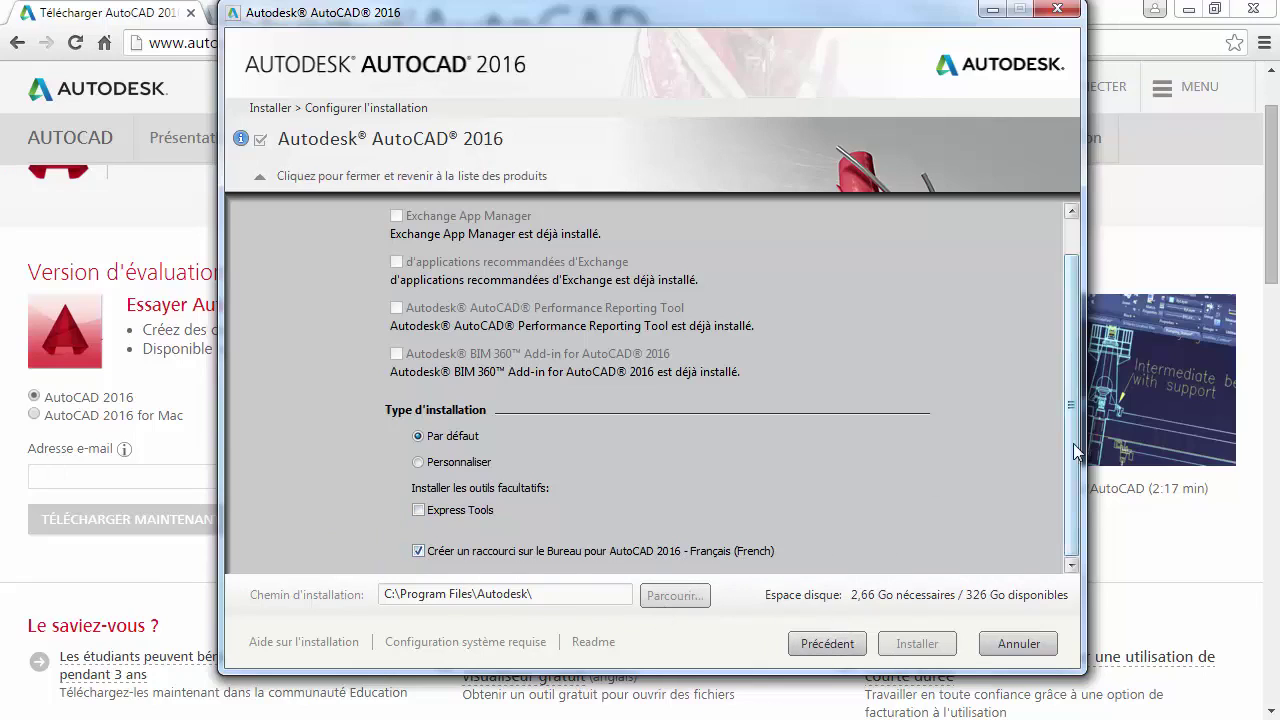
left_click_drag(1076, 490, 1080, 262)
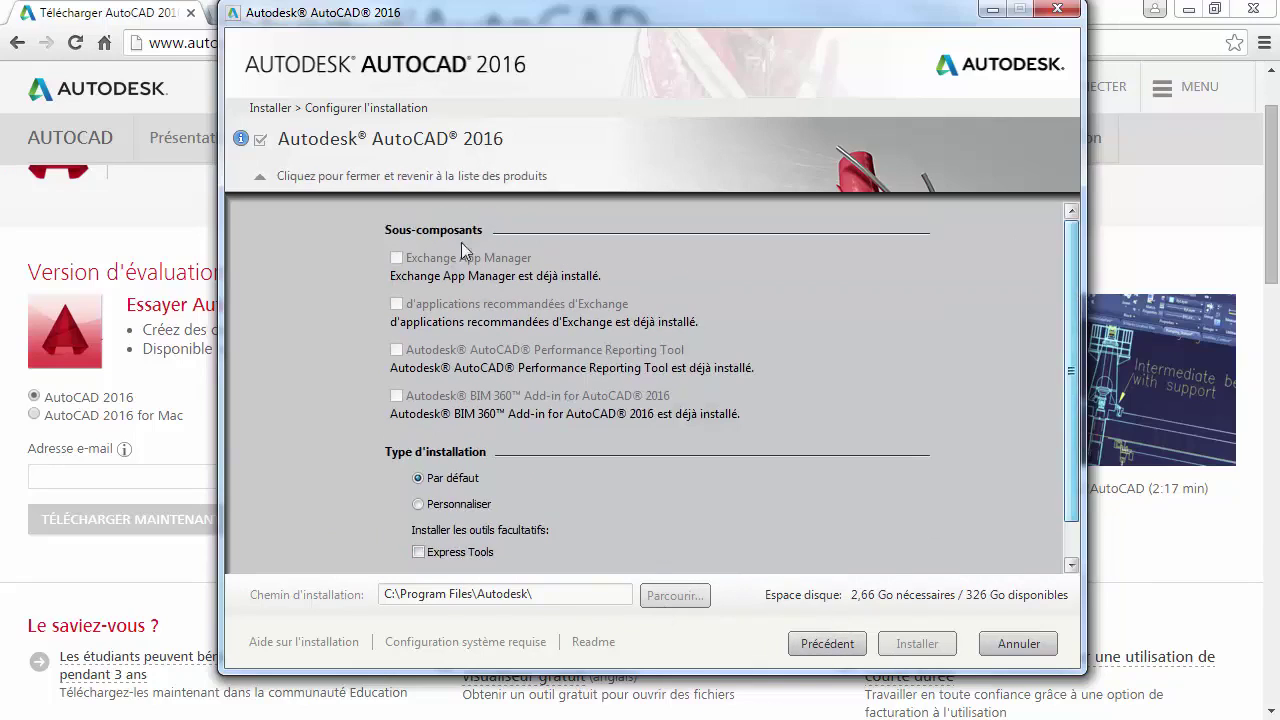
left_click(259, 177)
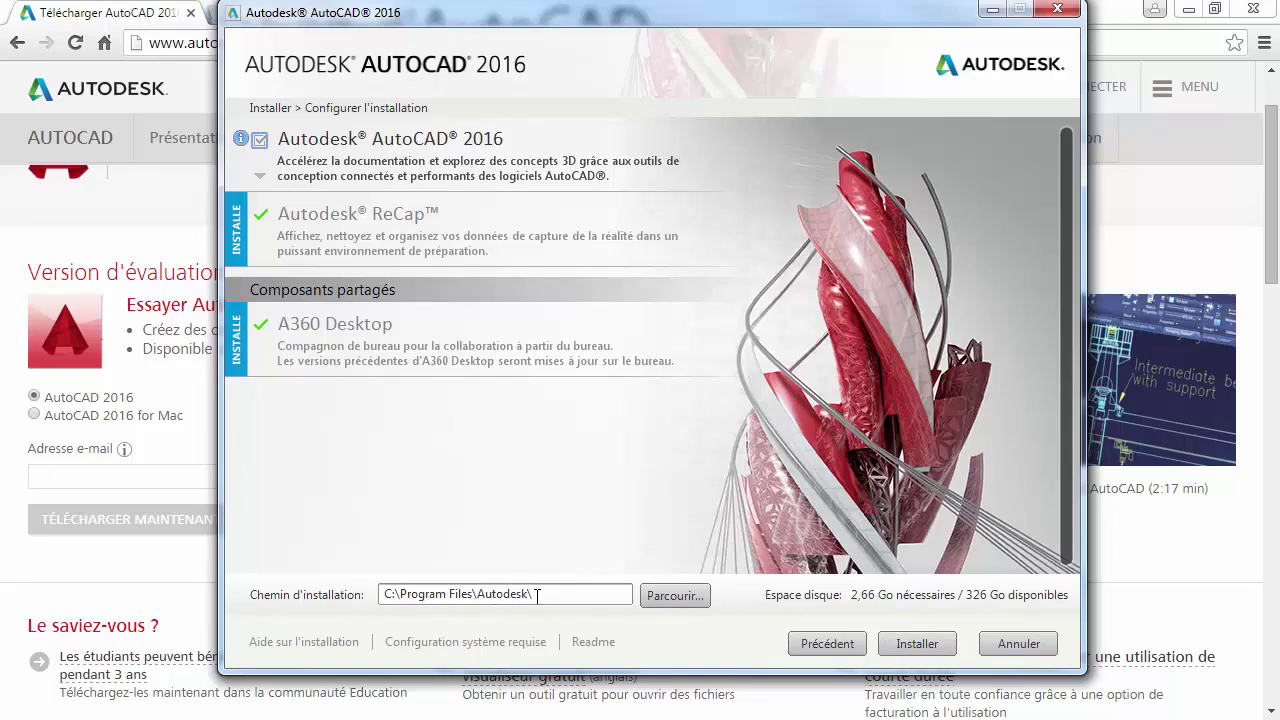
Install AutoCAD 2016 in C:\Program Files\Autodesk\ and finish the installer
left_click_drag(731, 24, 727, 40)
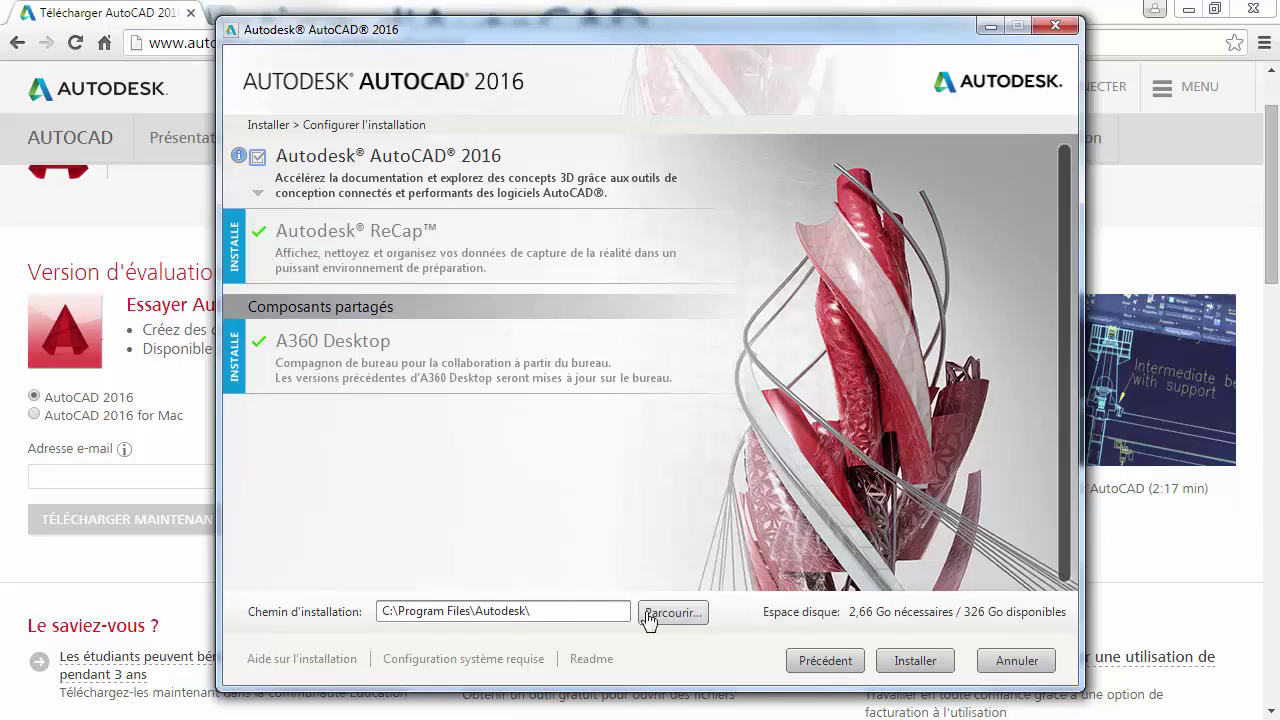
left_click(915, 664)
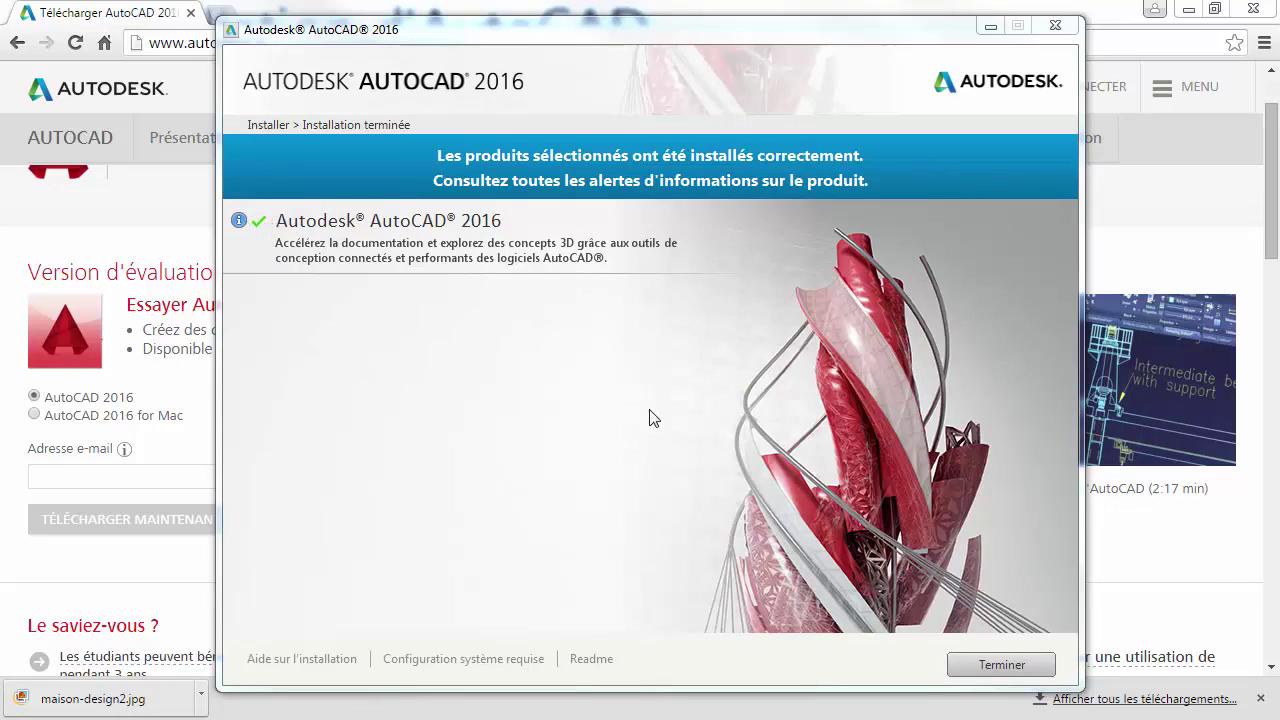
left_click(1000, 666)
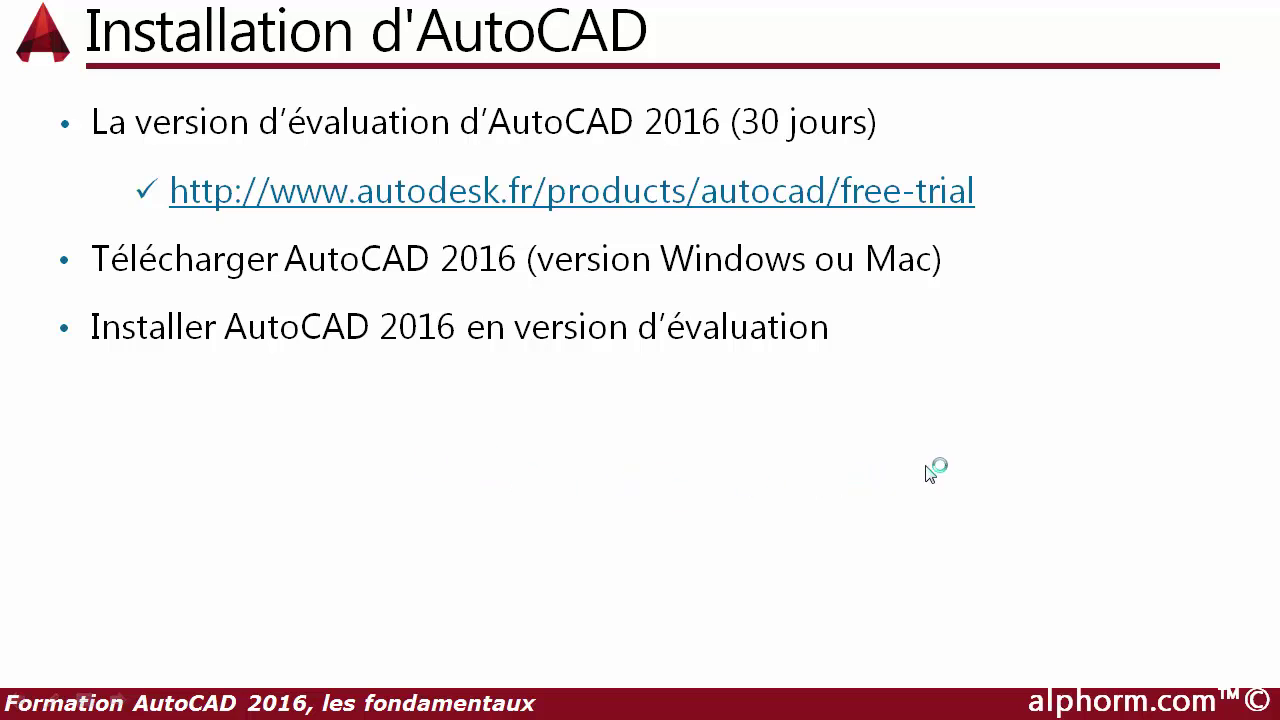
Migrate all the preselected custom settings from AutoCAD 2011 - Français and decline viewing the log file
left_click(905, 457)
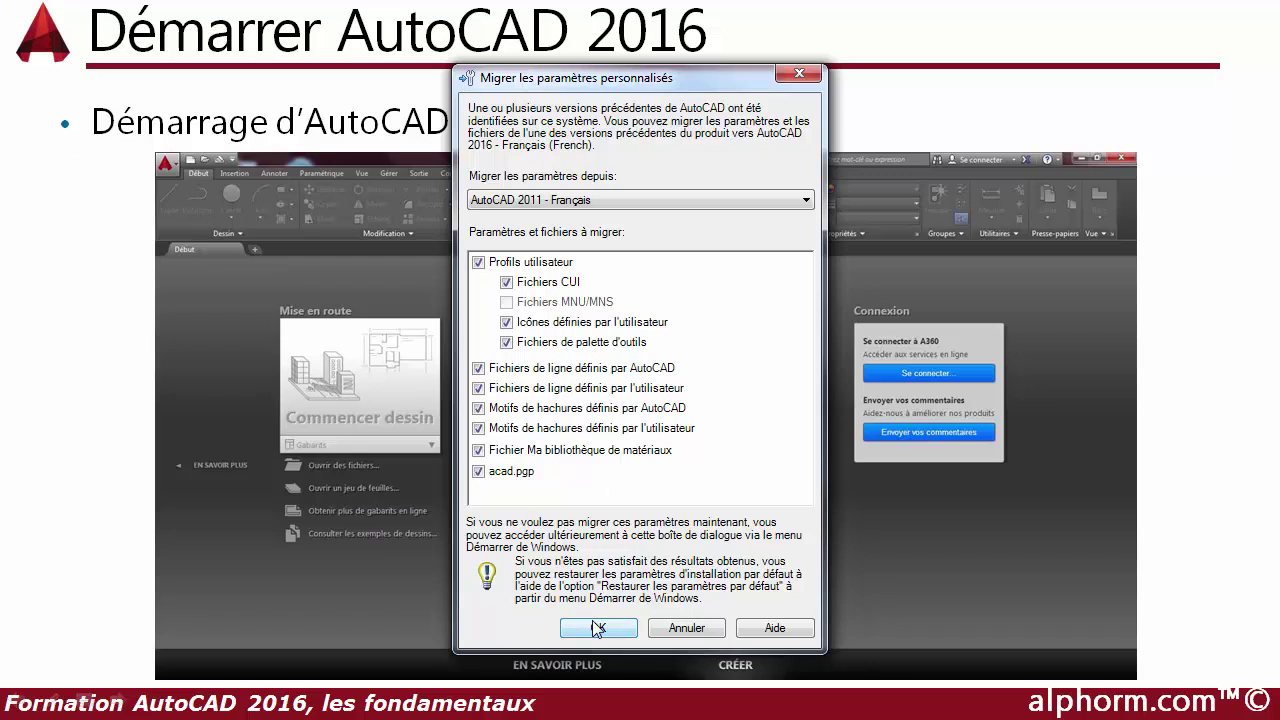
left_click(802, 204)
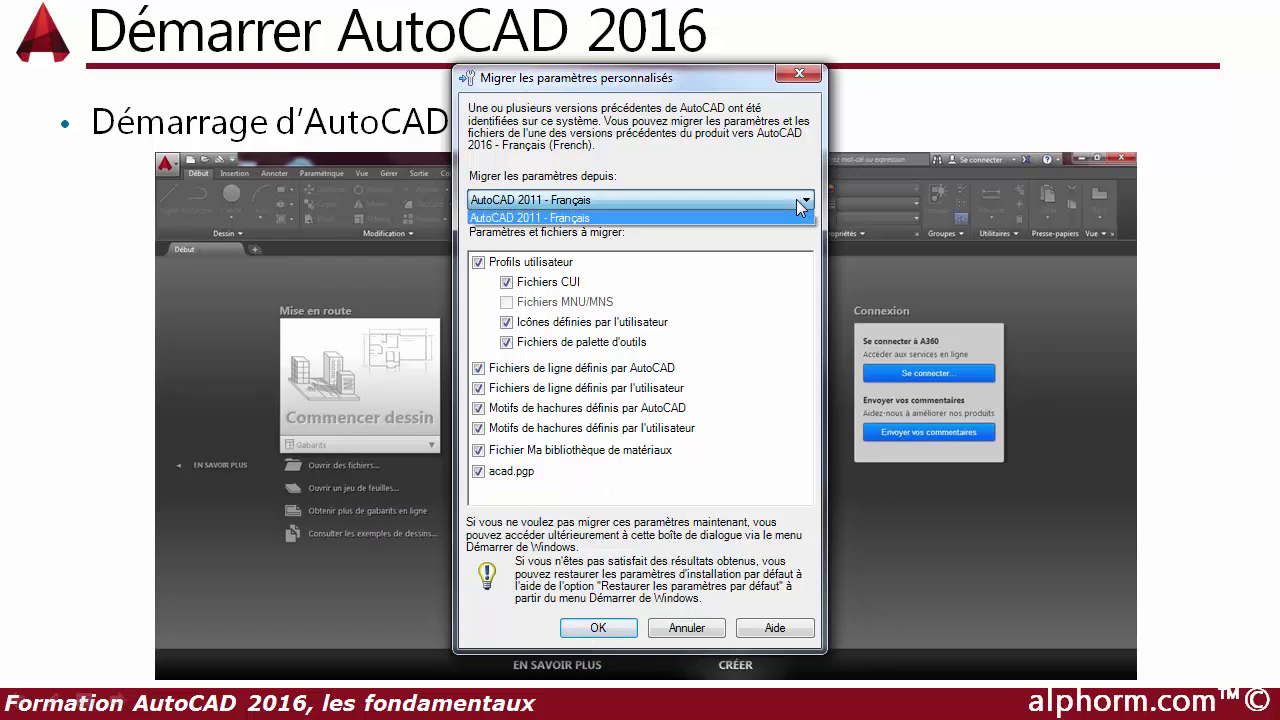
left_click(802, 204)
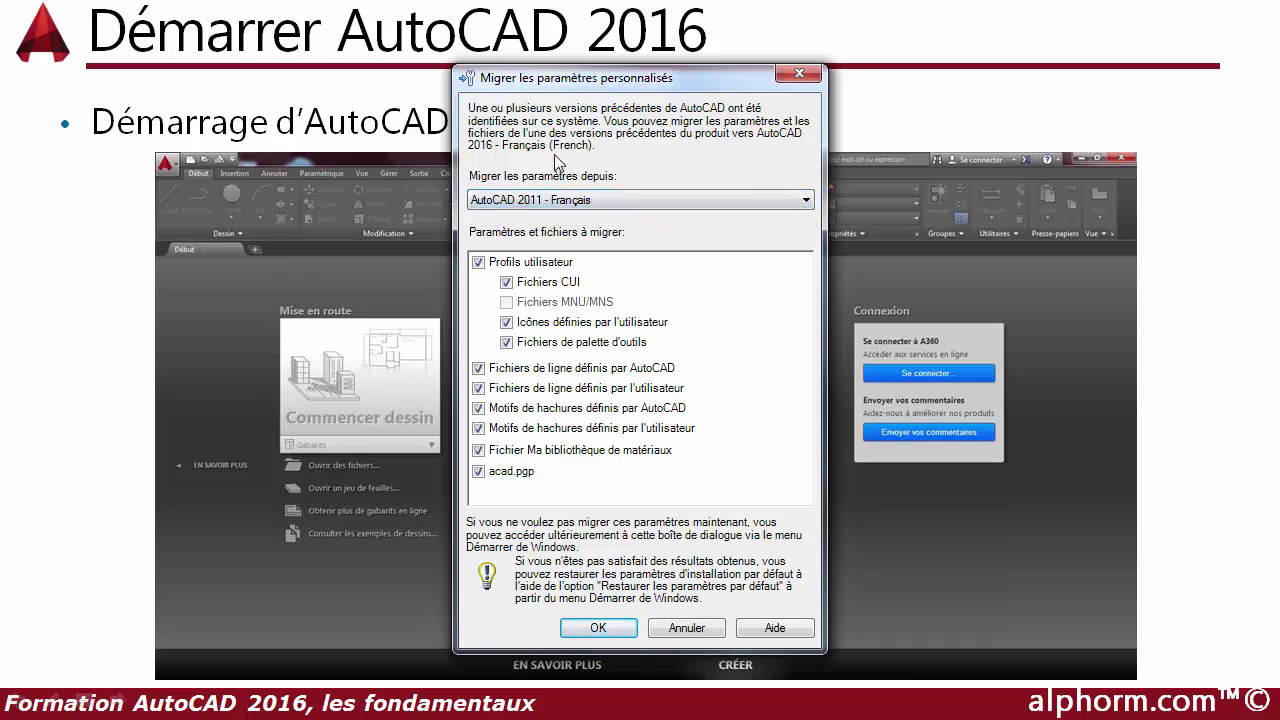
left_click_drag(572, 88, 572, 71)
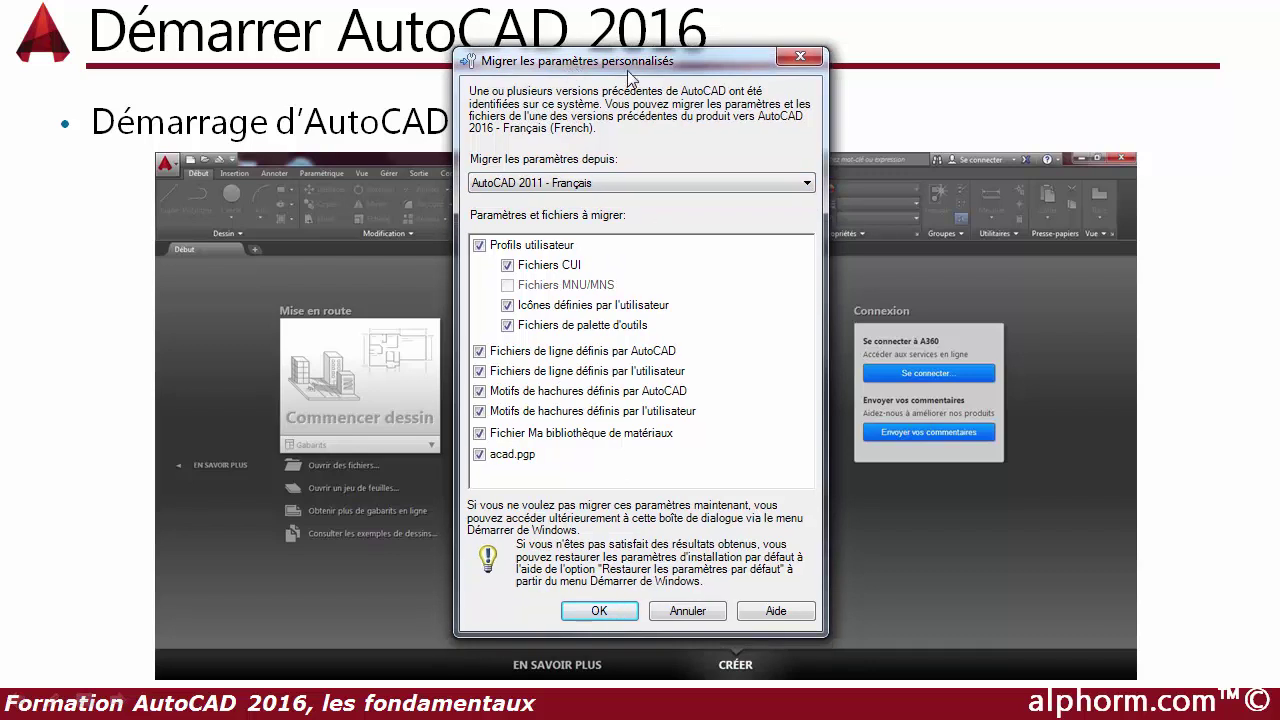
left_click(599, 613)
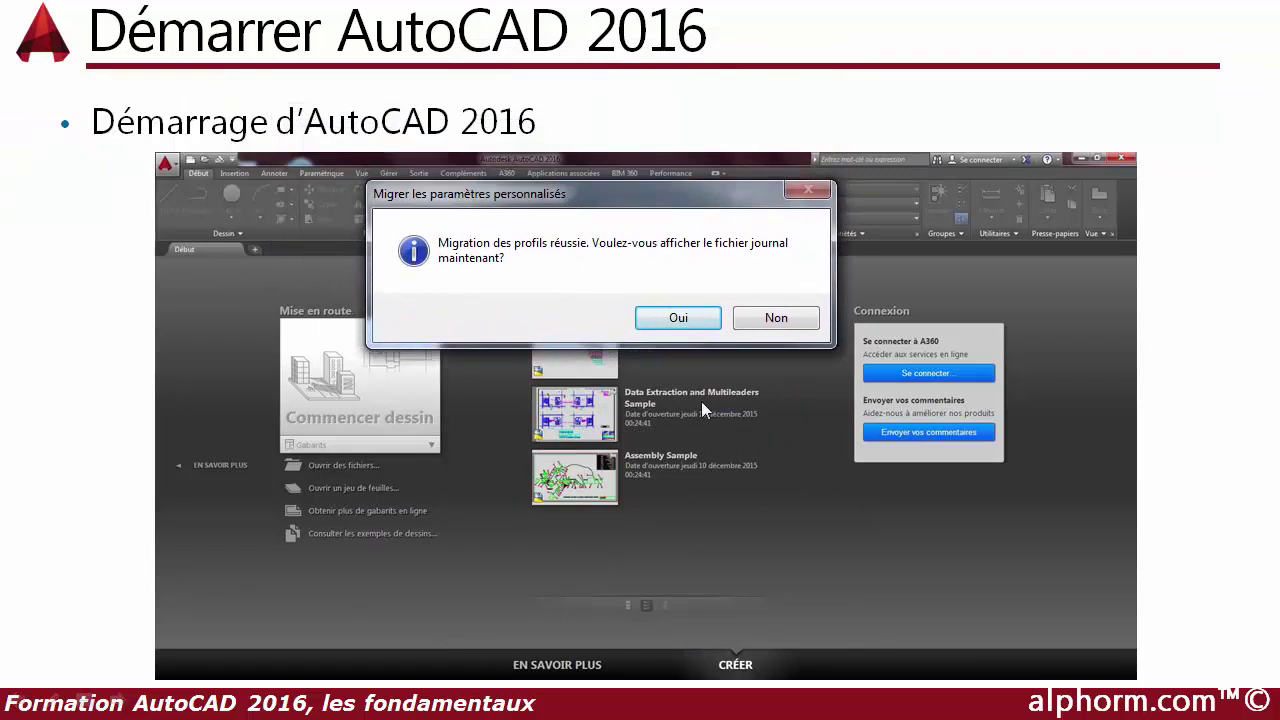
left_click(770, 319)
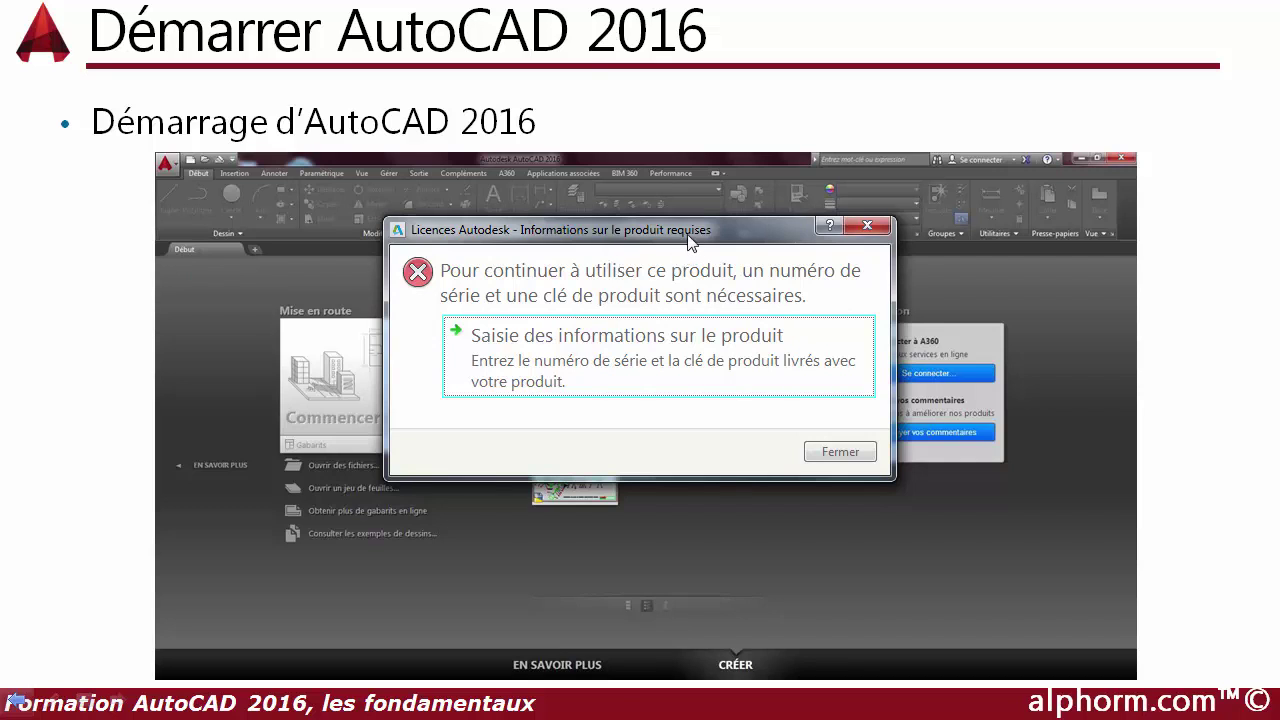
Move the Autodesk licensing dialog clear and open the entry of the product's serial number and product key
left_click_drag(690, 240, 719, 168)
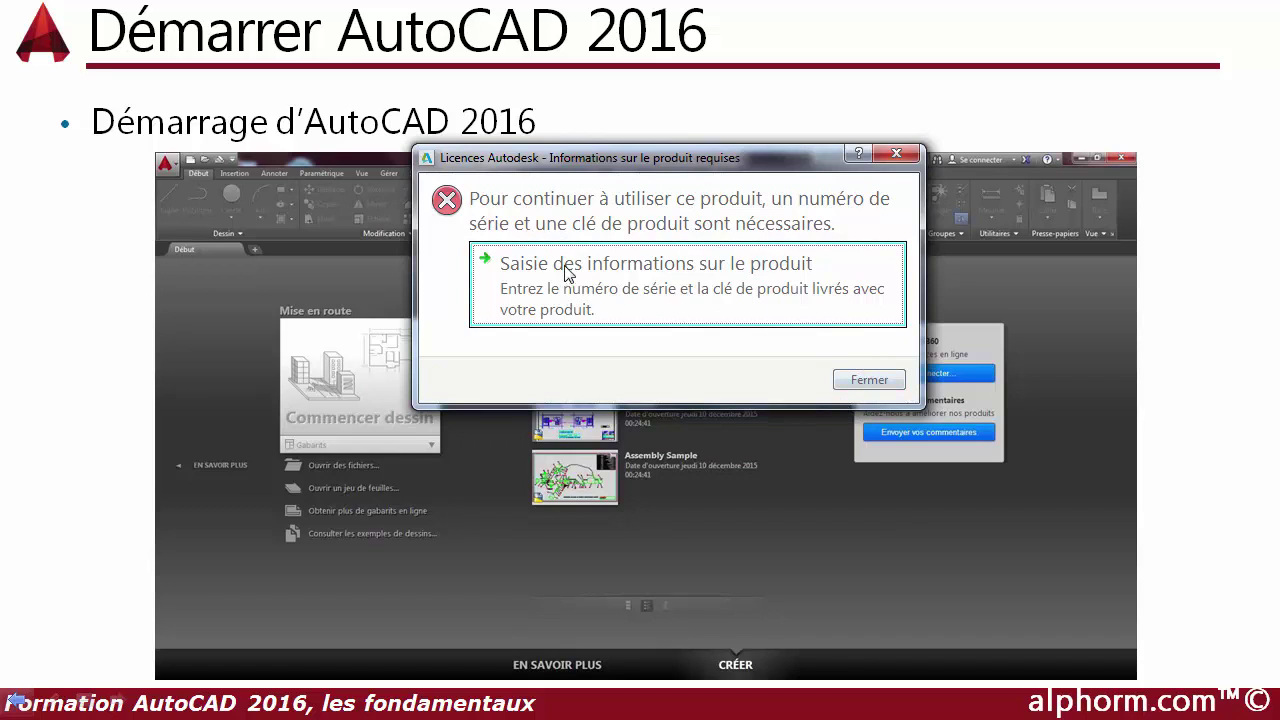
left_click_drag(610, 170, 660, 192)
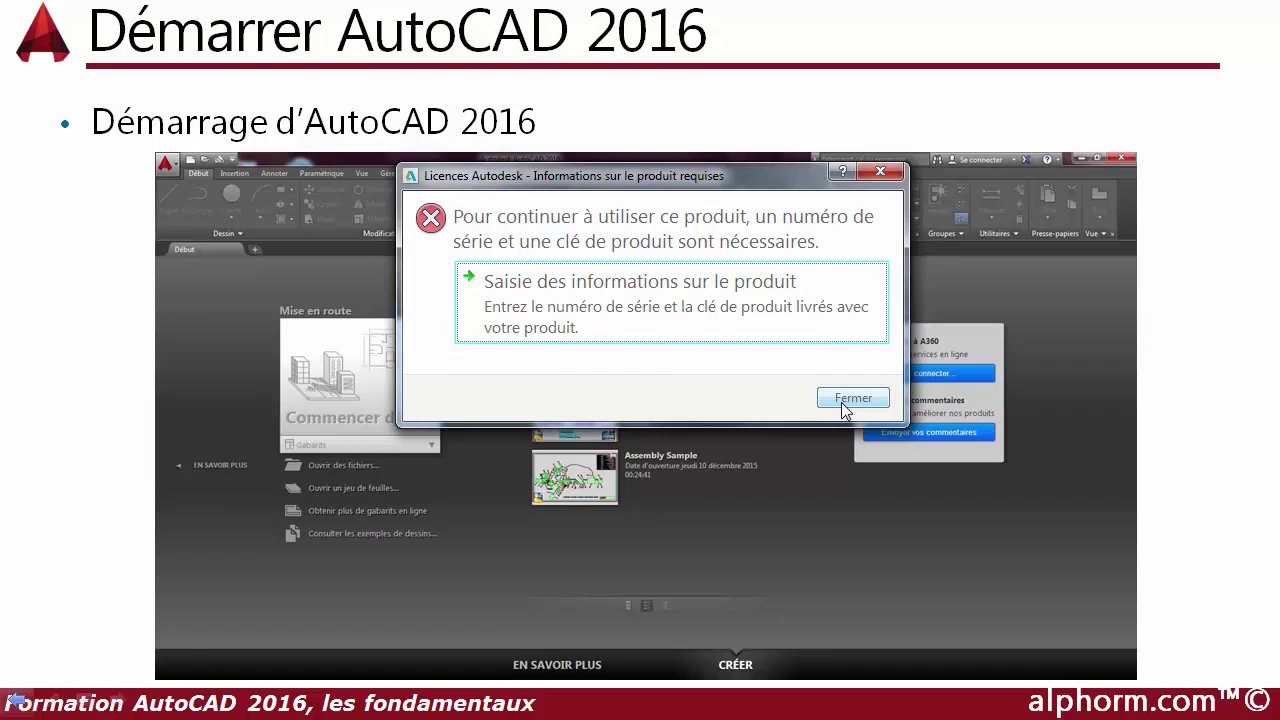
left_click(603, 296)
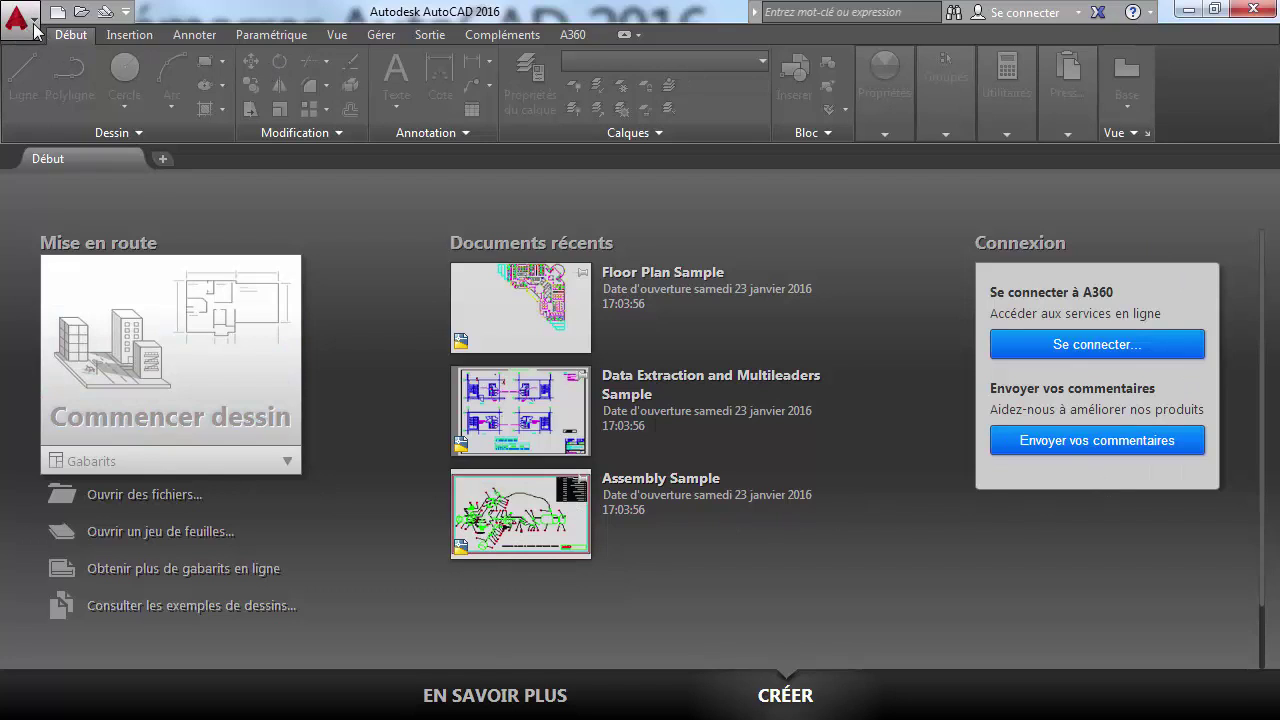
Minimize AutoCAD and advance the presentation to the "Ce qu'on a couvert" slide
left_click(1187, 12)
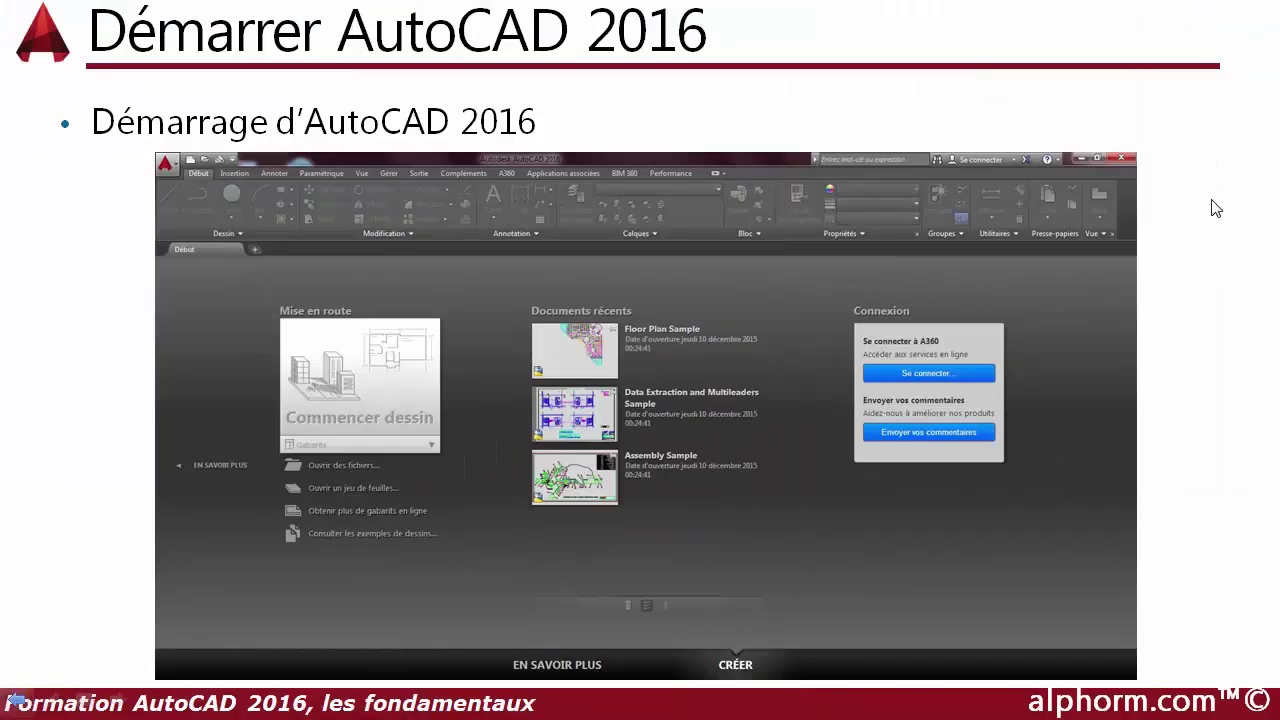
left_click(1184, 215)
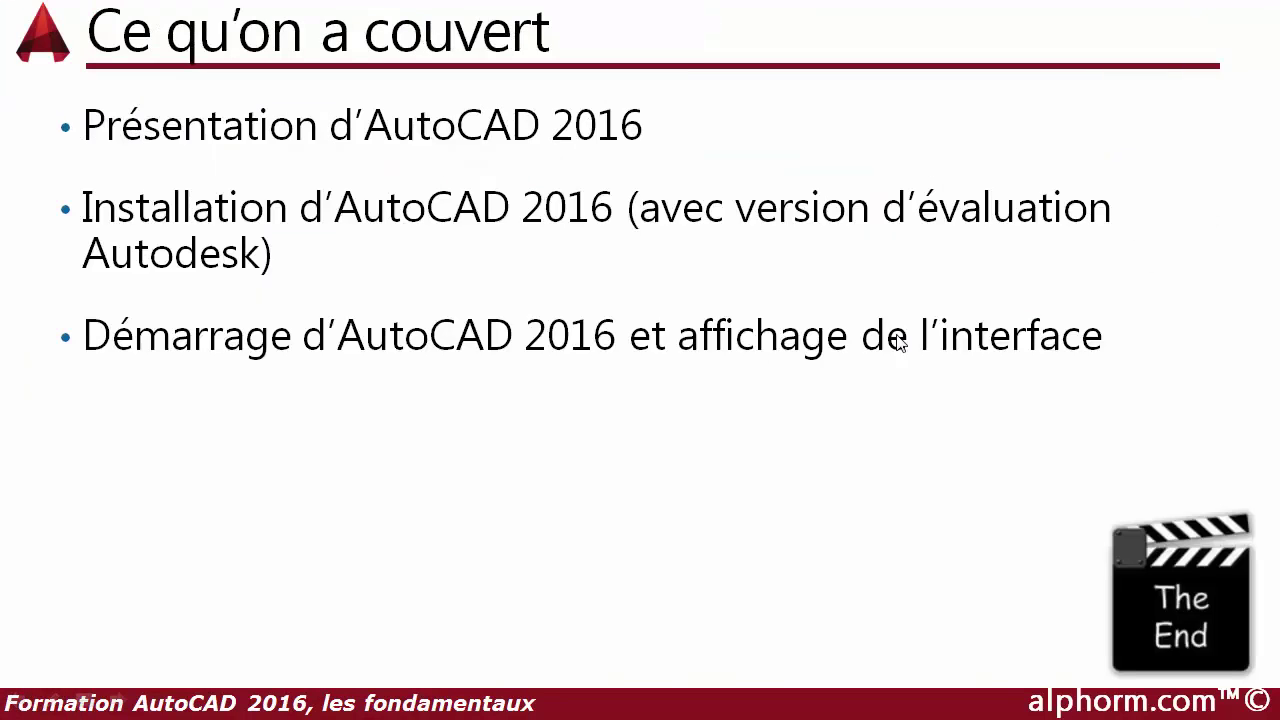